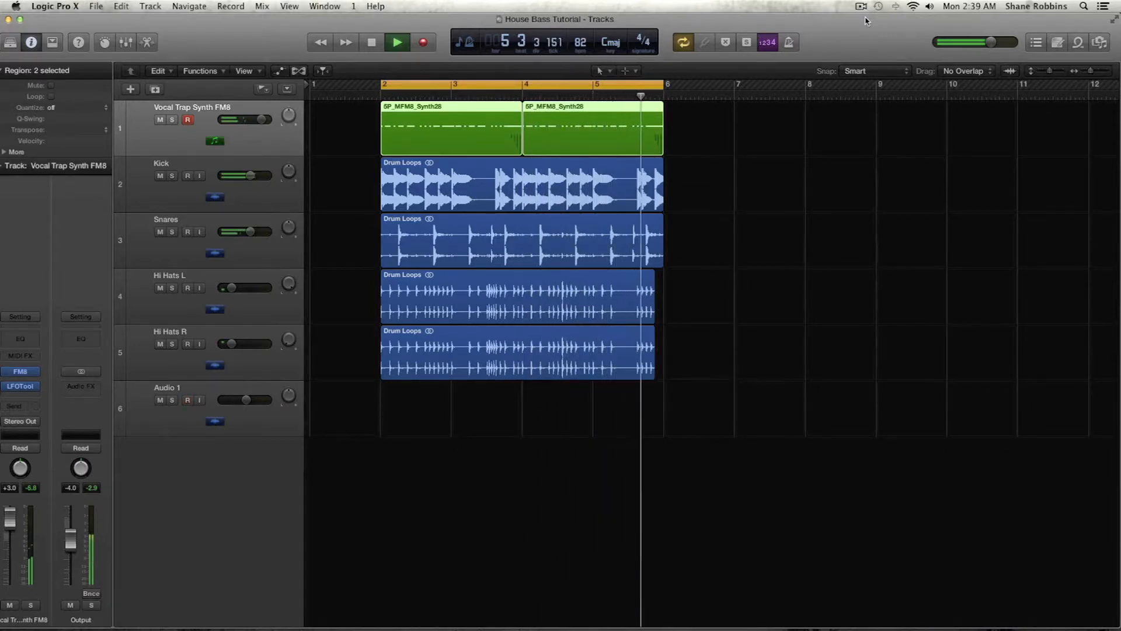
# Step: Stop playback and duplicate the Vocal Trap Synth FM8 track with its instrument settings
pyautogui.press('space')
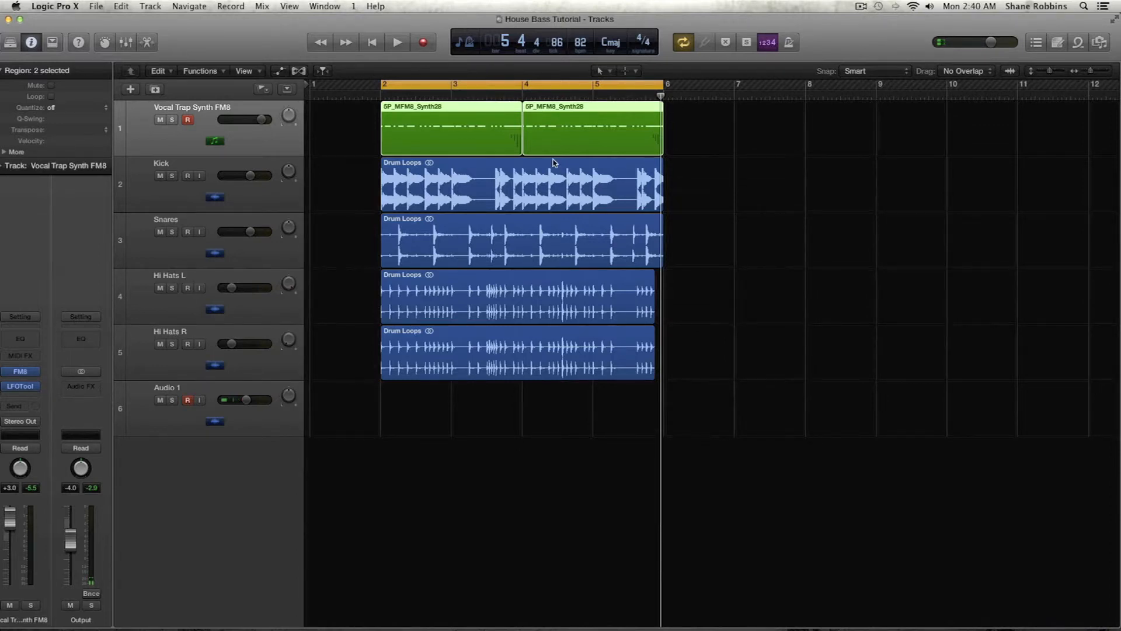
pyautogui.scroll(3, 564, 162)
pyautogui.scroll(3, 555, 157)
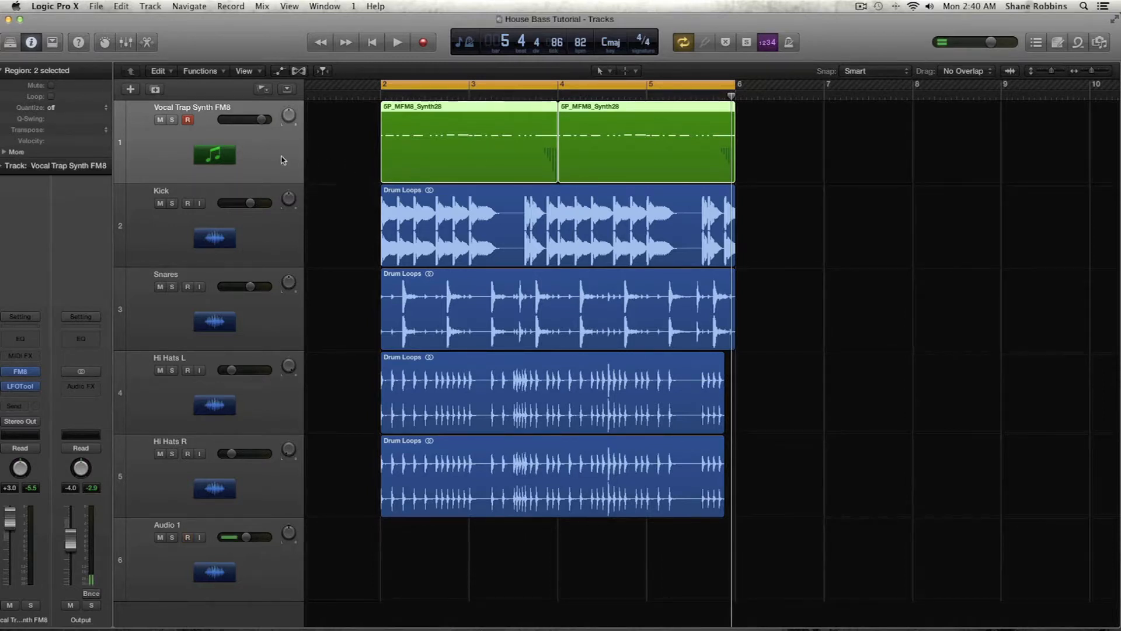
pyautogui.press('super+d')
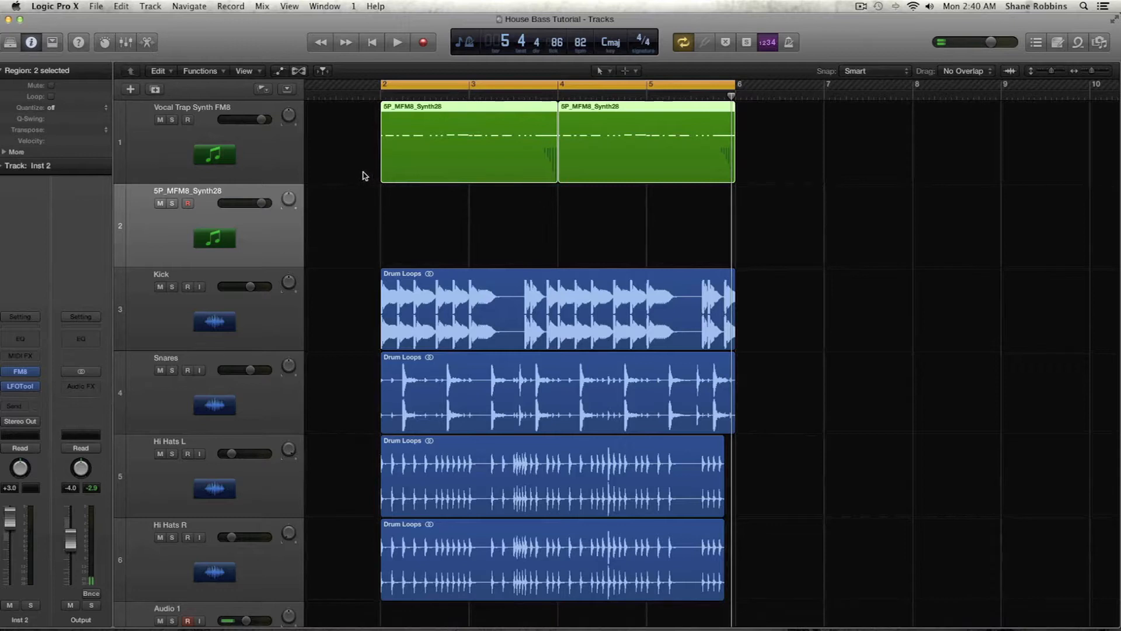
pyautogui.click(510, 225)
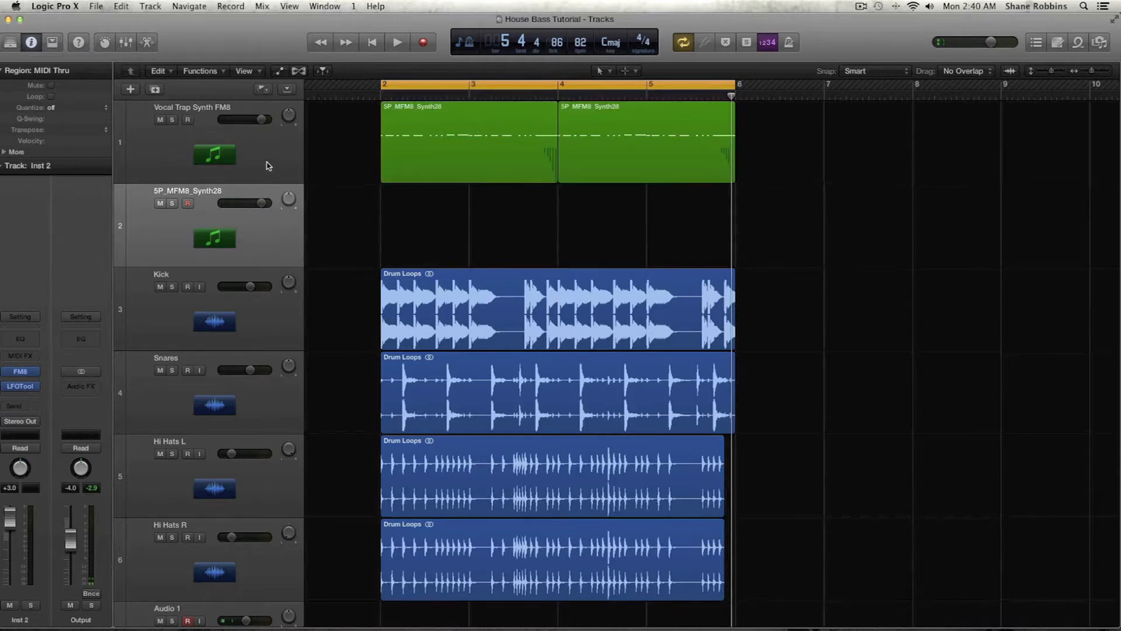
# Step: Mute the original Vocal Trap Synth FM8 track and copy its two MIDI regions onto the duplicate track
pyautogui.click(160, 120)
pyautogui.moveTo(765, 198); pyautogui.dragTo(485, 199)
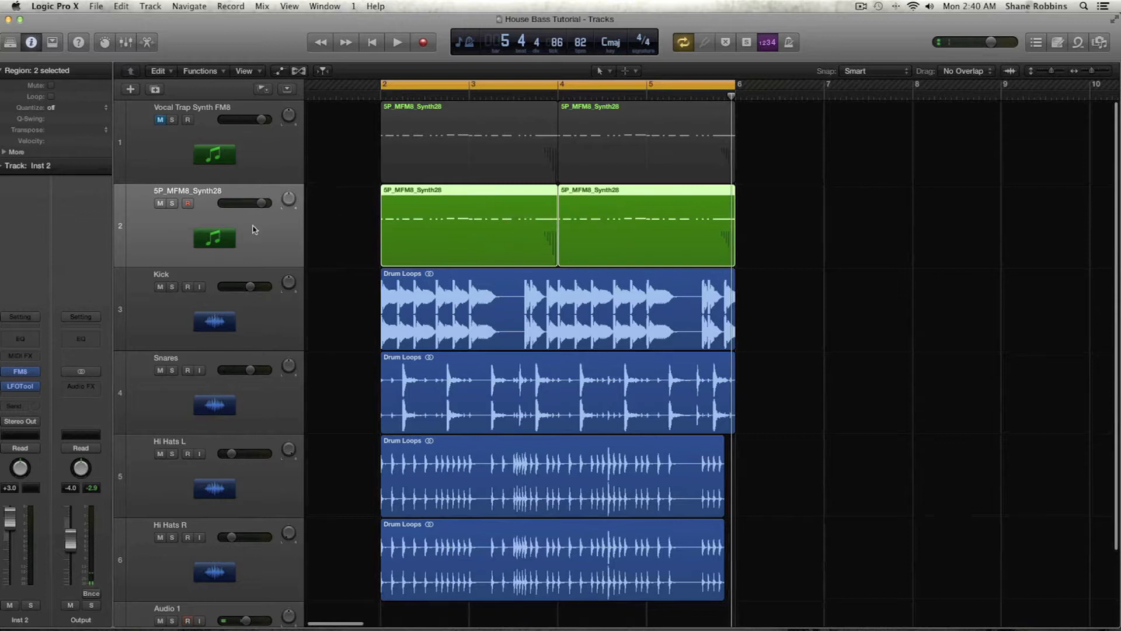
pyautogui.press('space')
pyautogui.press('space')
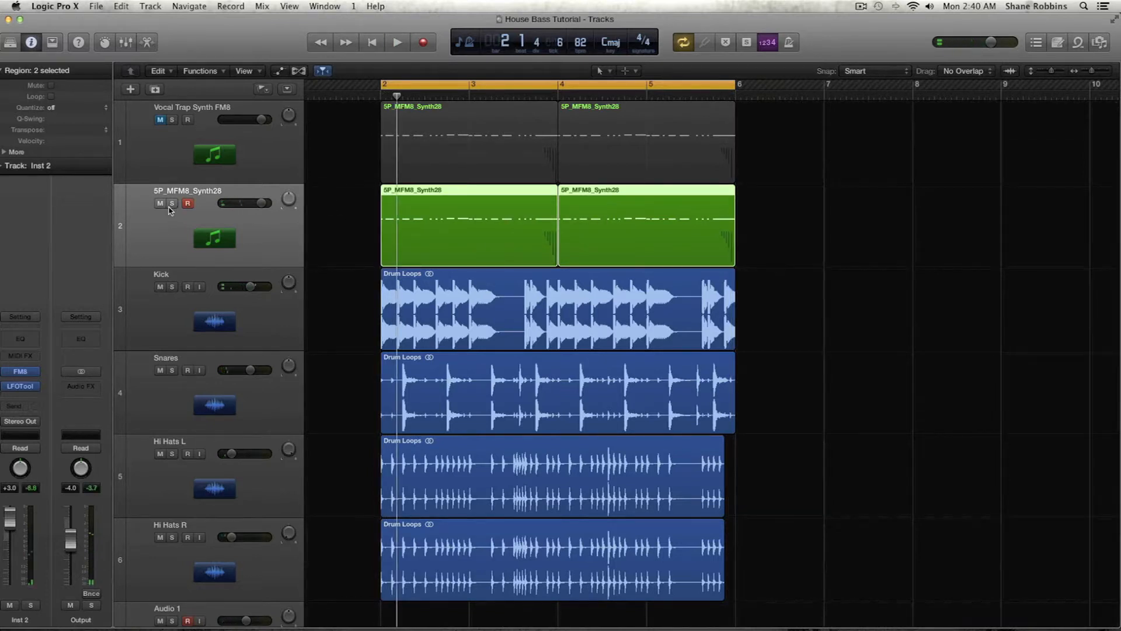
# Step: Open FM8 on the duplicate track, initialise it to a new sound, and audition it
pyautogui.click(20, 371)
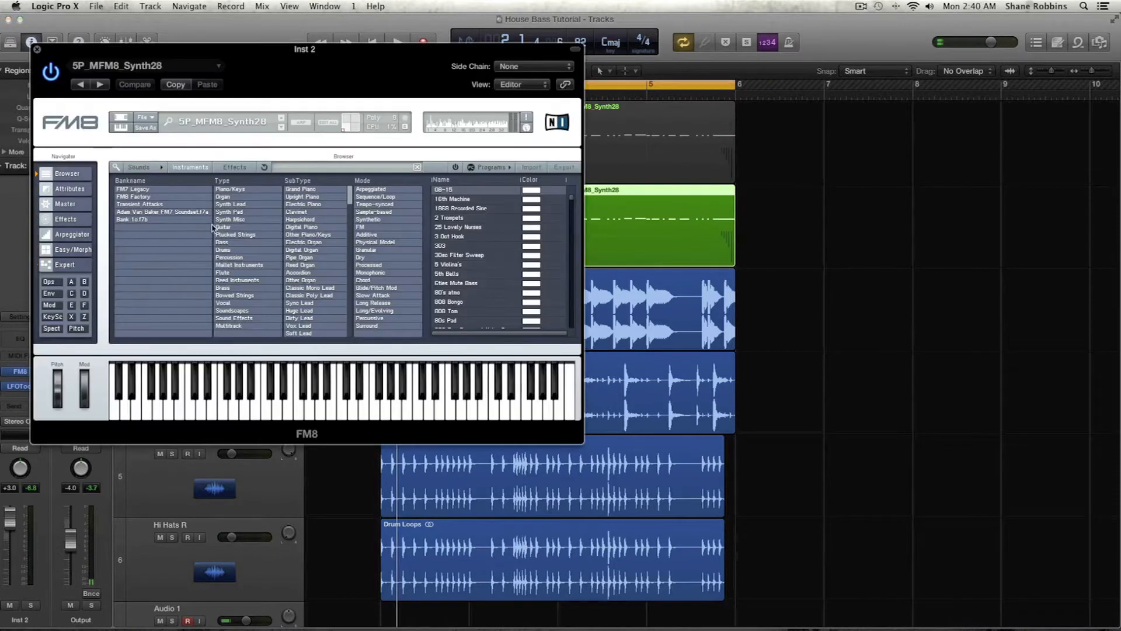
pyautogui.click(141, 120)
pyautogui.click(142, 119)
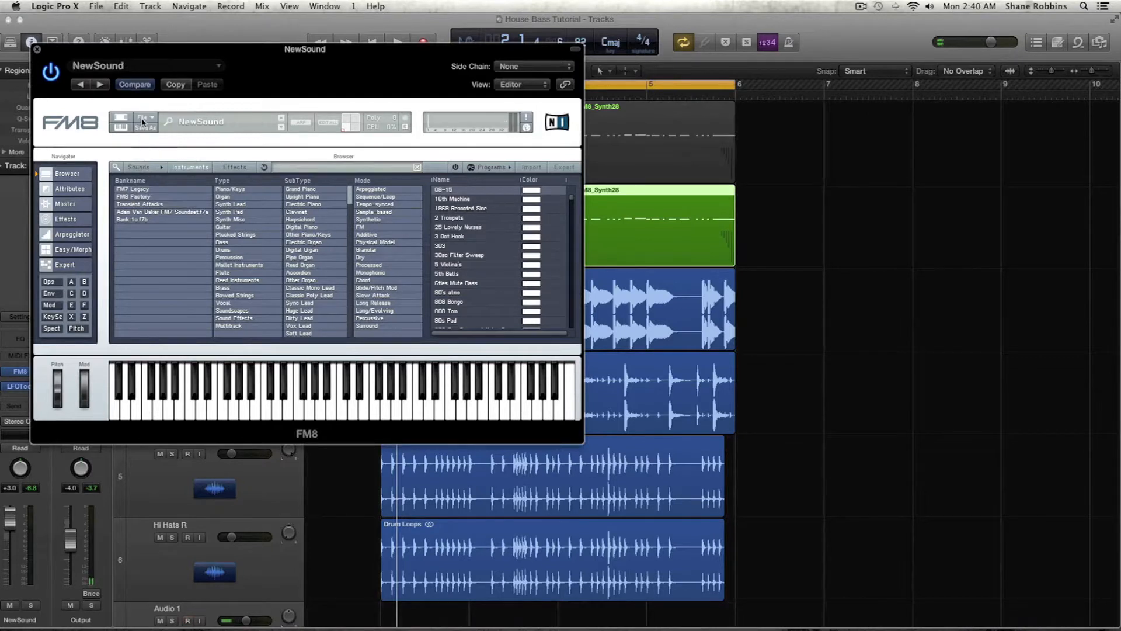
pyautogui.press('space')
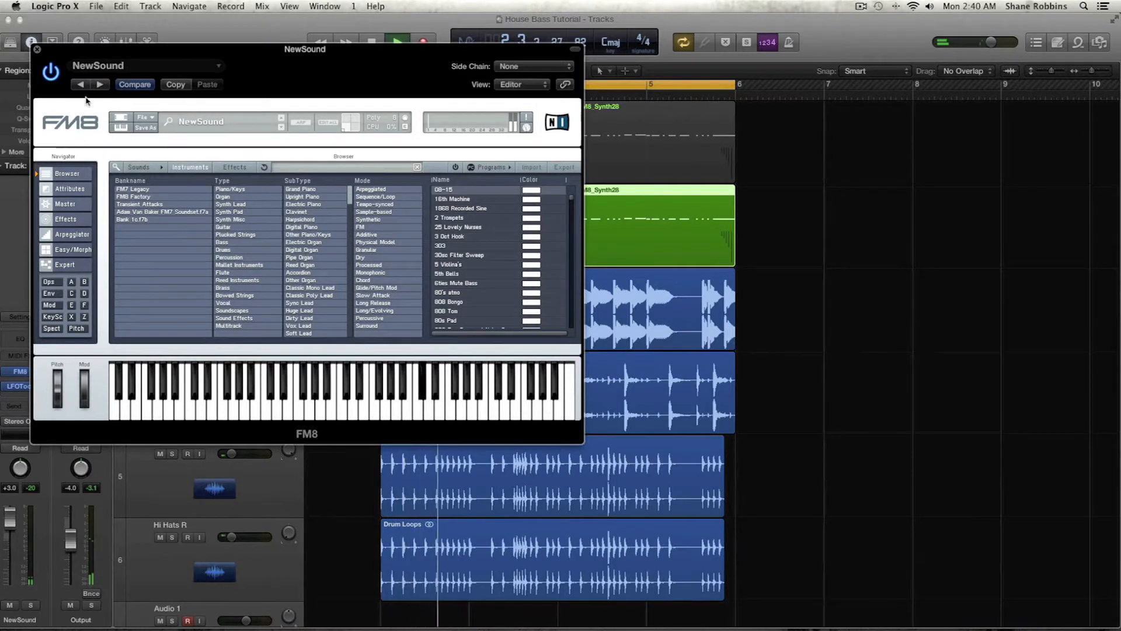
pyautogui.press('space')
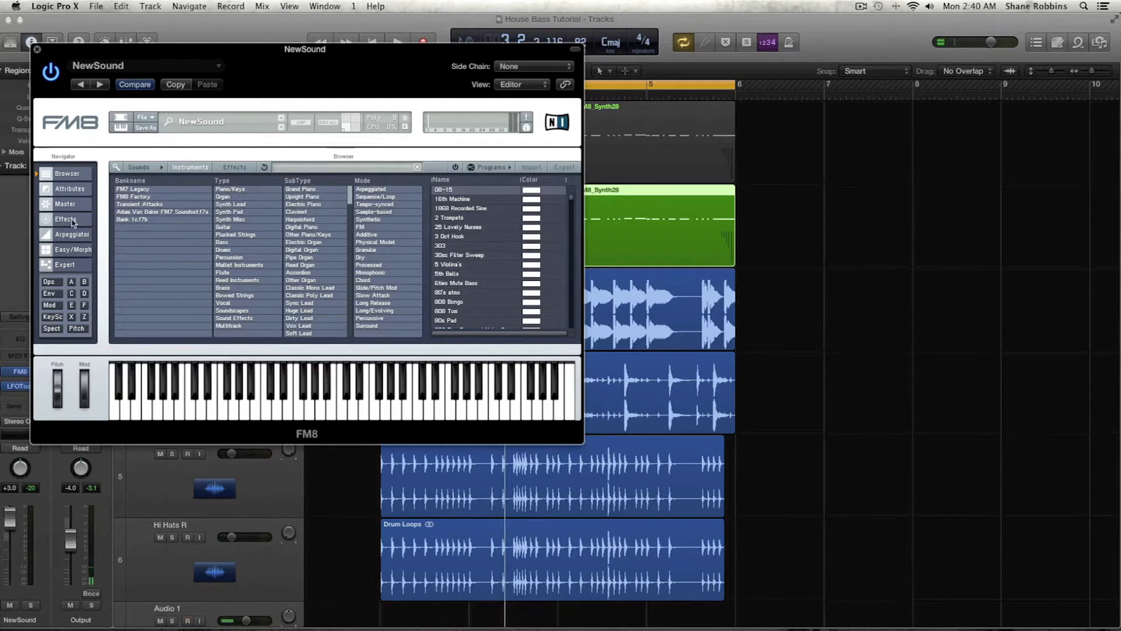
# Step: Raise the output and input volumes in FM8's Master settings while auditioning the sound
pyautogui.click(66, 205)
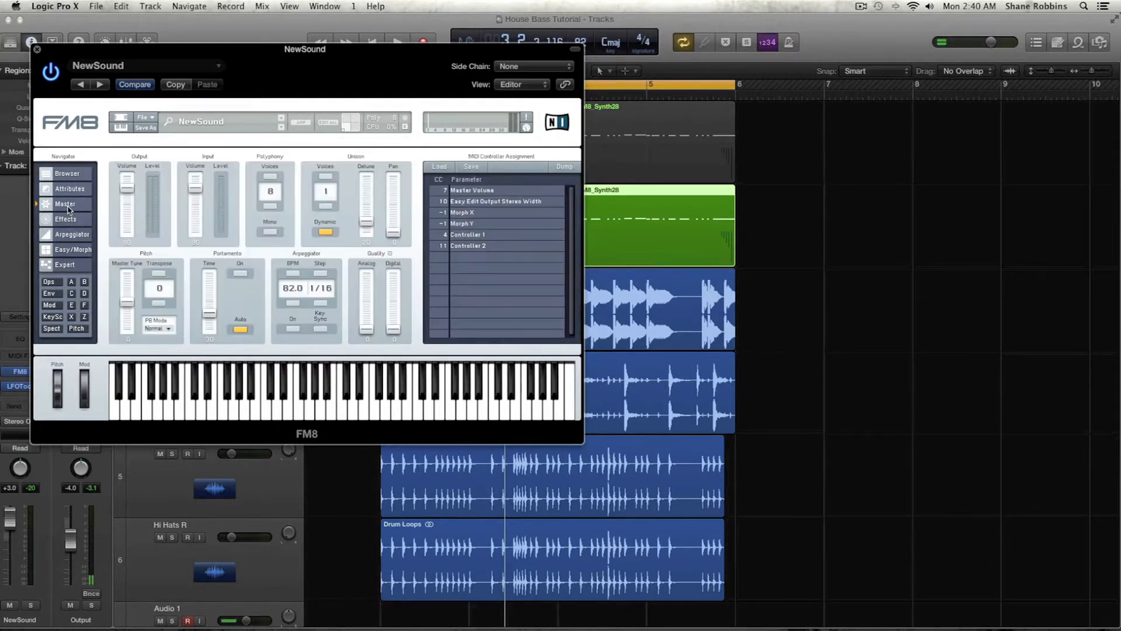
pyautogui.moveTo(124, 195); pyautogui.dragTo(128, 186)
pyautogui.moveTo(195, 188); pyautogui.dragTo(197, 180)
pyautogui.press('space')
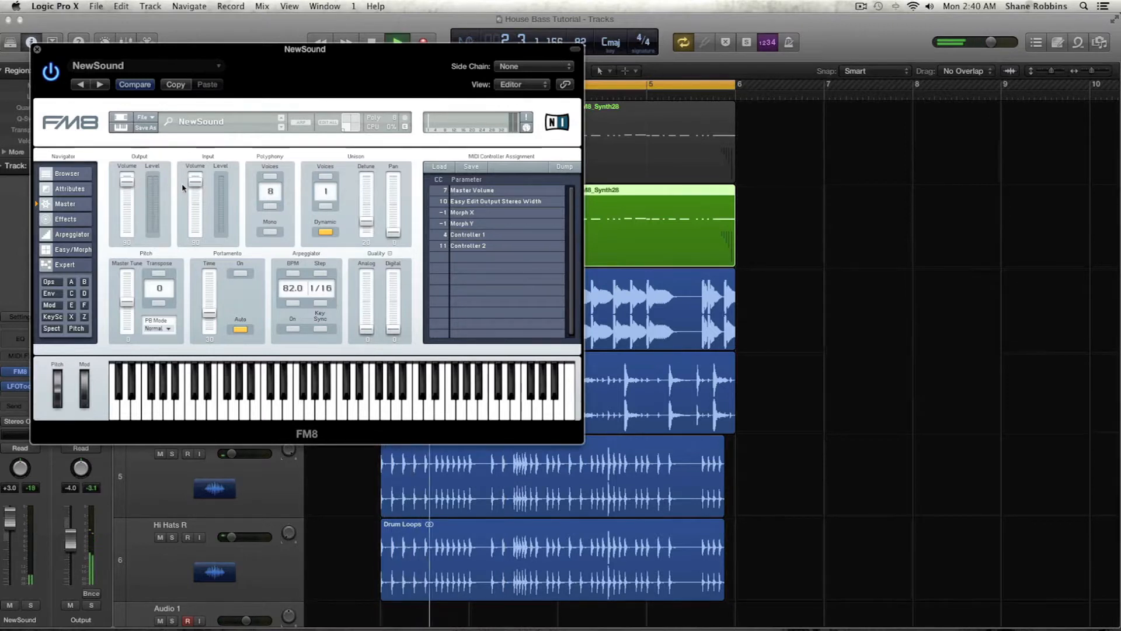
pyautogui.press('space')
pyautogui.moveTo(128, 184); pyautogui.dragTo(127, 182)
pyautogui.press('space')
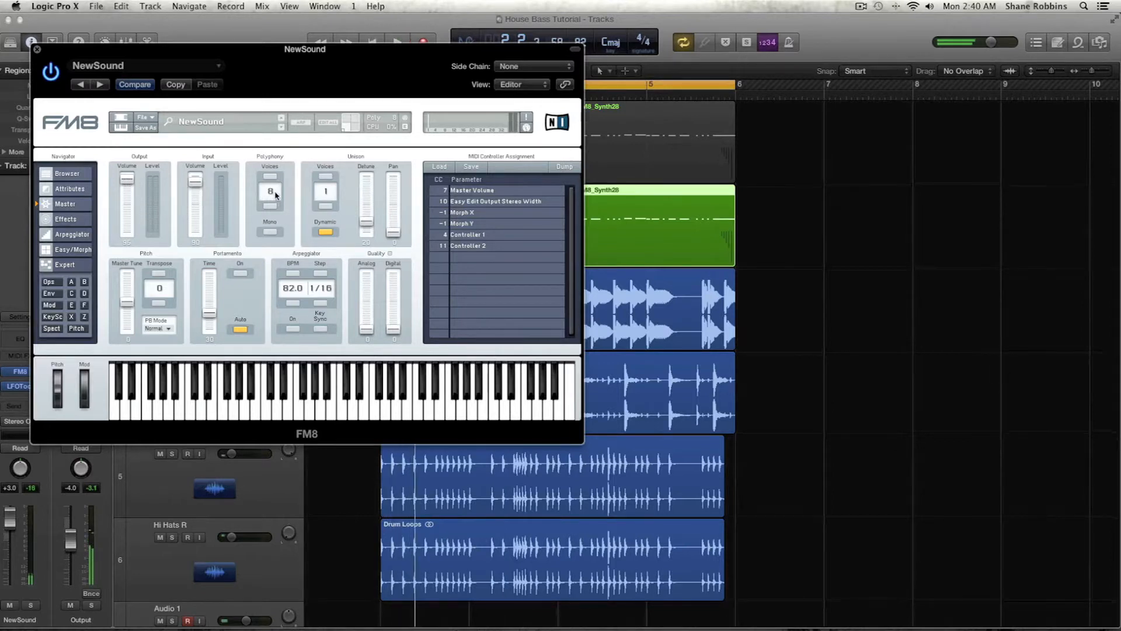
# Step: Set polyphony to 6 voices in Mono and unison to 2 voices with increased detune and pan
pyautogui.moveTo(275, 194); pyautogui.dragTo(275, 197)
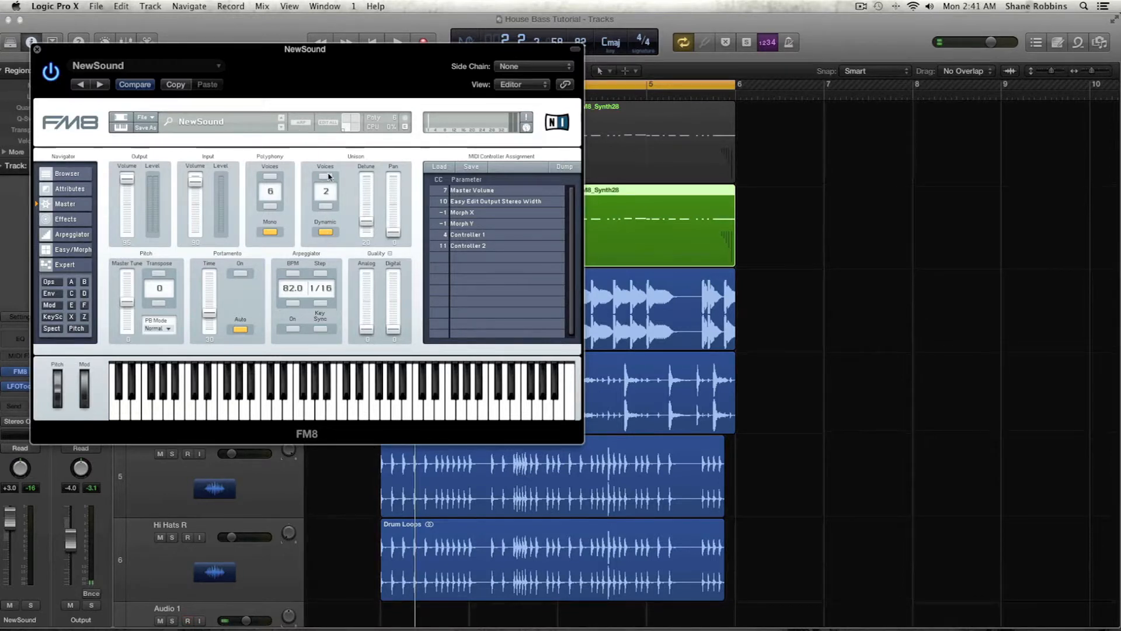
pyautogui.moveTo(366, 221); pyautogui.dragTo(368, 192)
pyautogui.press('space')
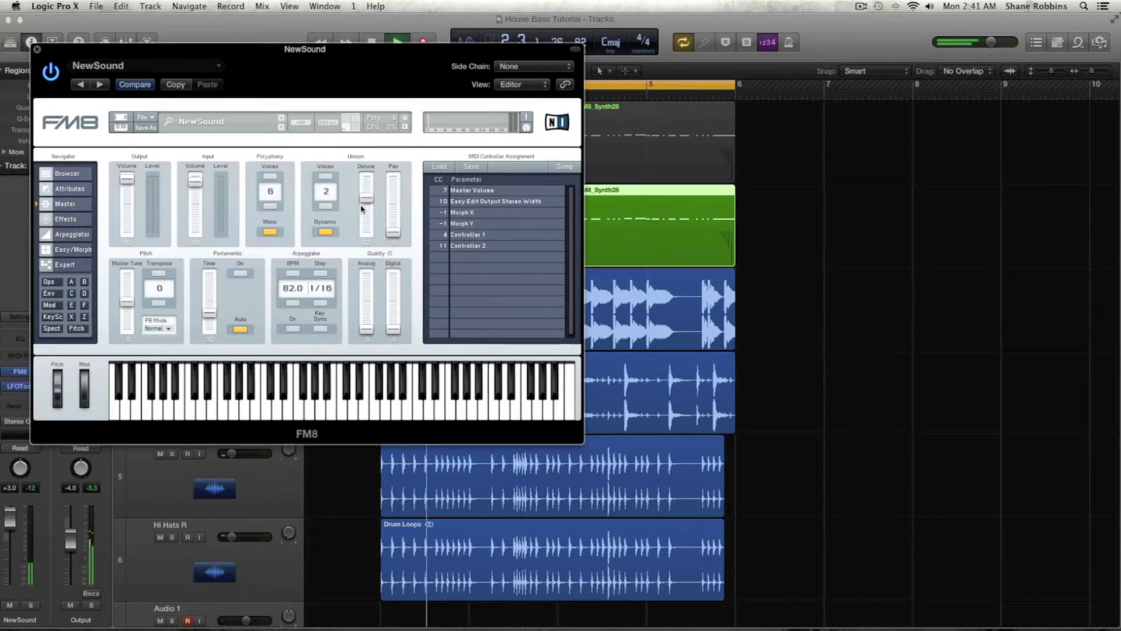
pyautogui.moveTo(393, 232); pyautogui.dragTo(394, 206)
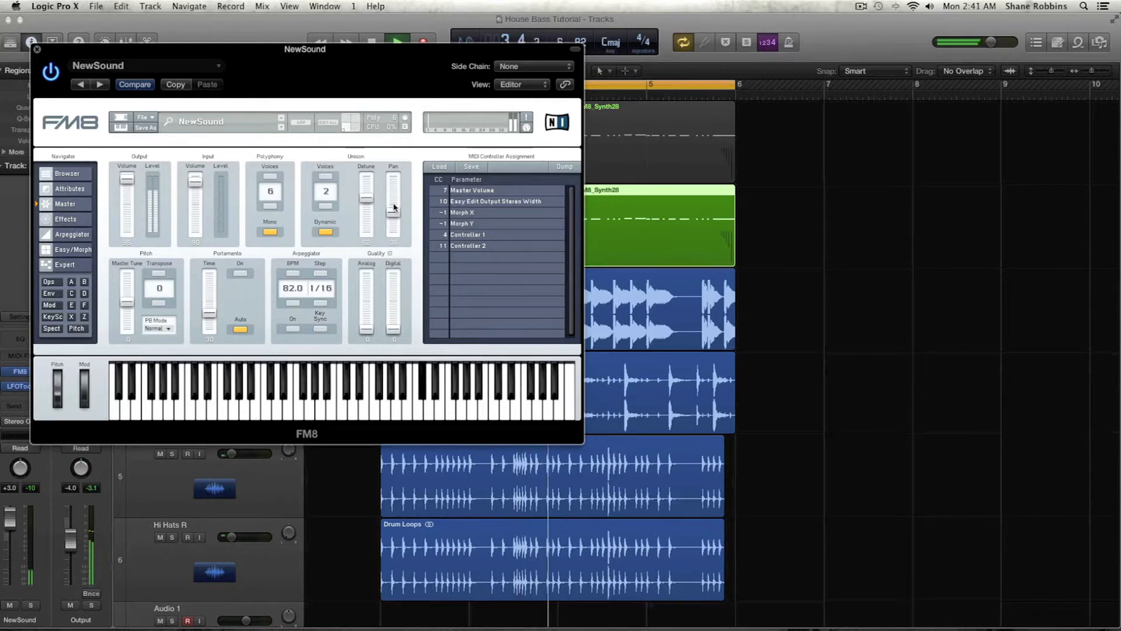
pyautogui.press('space')
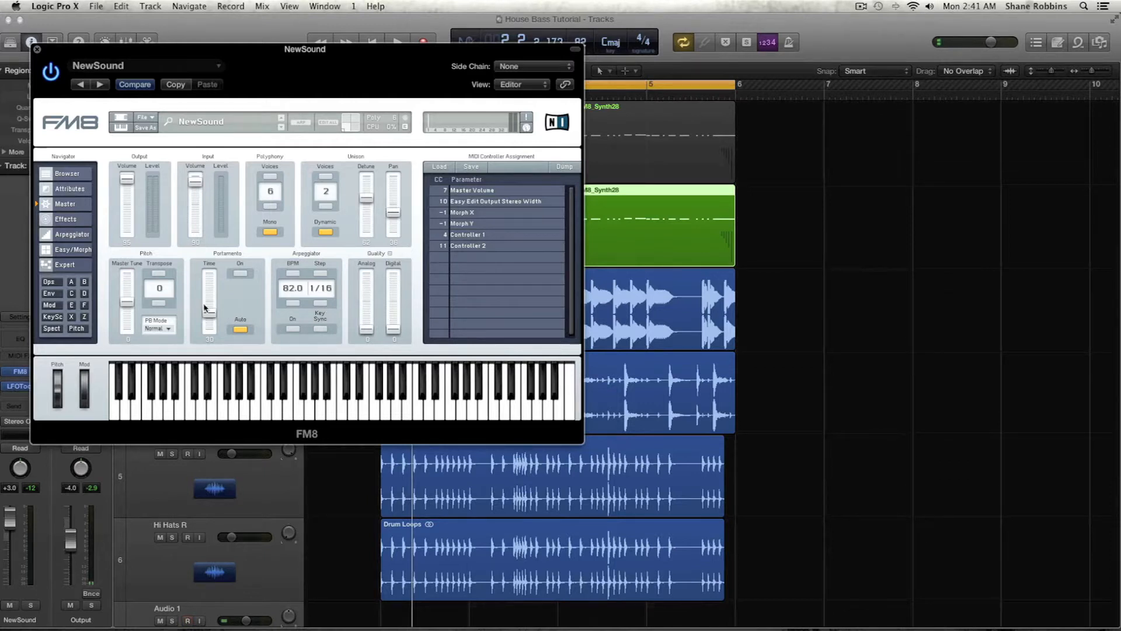
# Step: Turn on portamento with a slightly longer time and switch off its Auto mode
pyautogui.moveTo(210, 314); pyautogui.dragTo(209, 308)
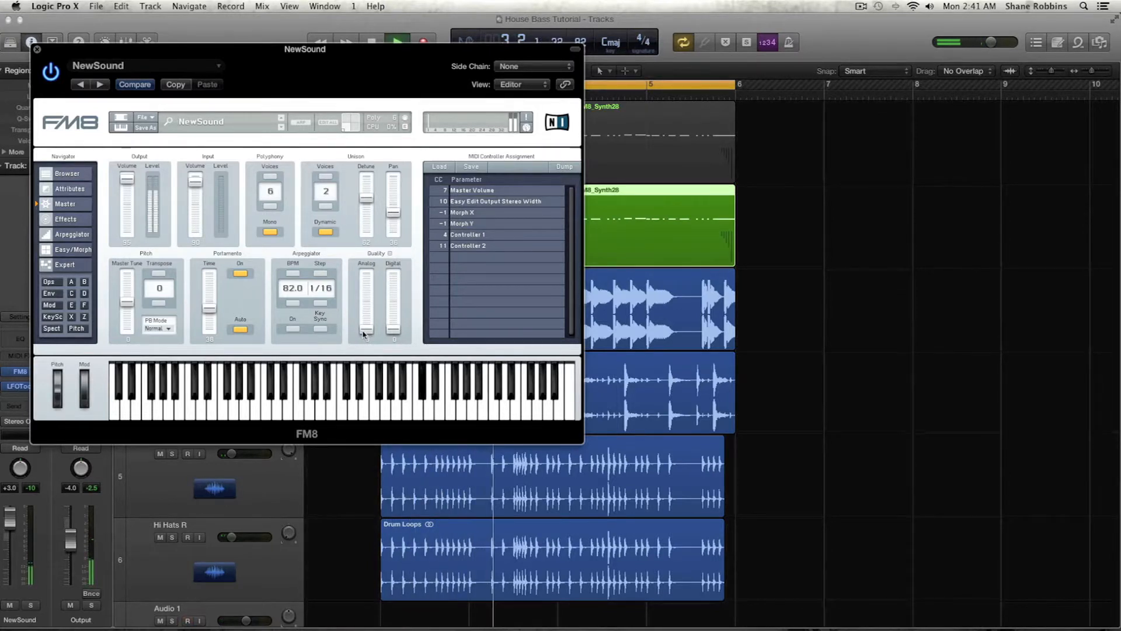
pyautogui.click(242, 329)
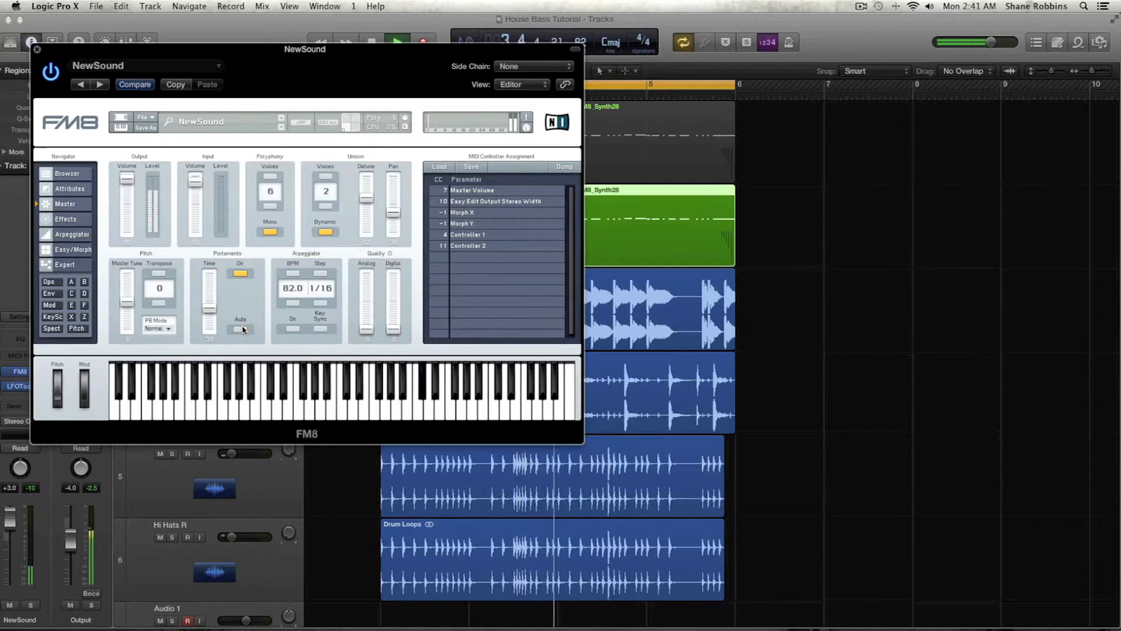
pyautogui.press('space')
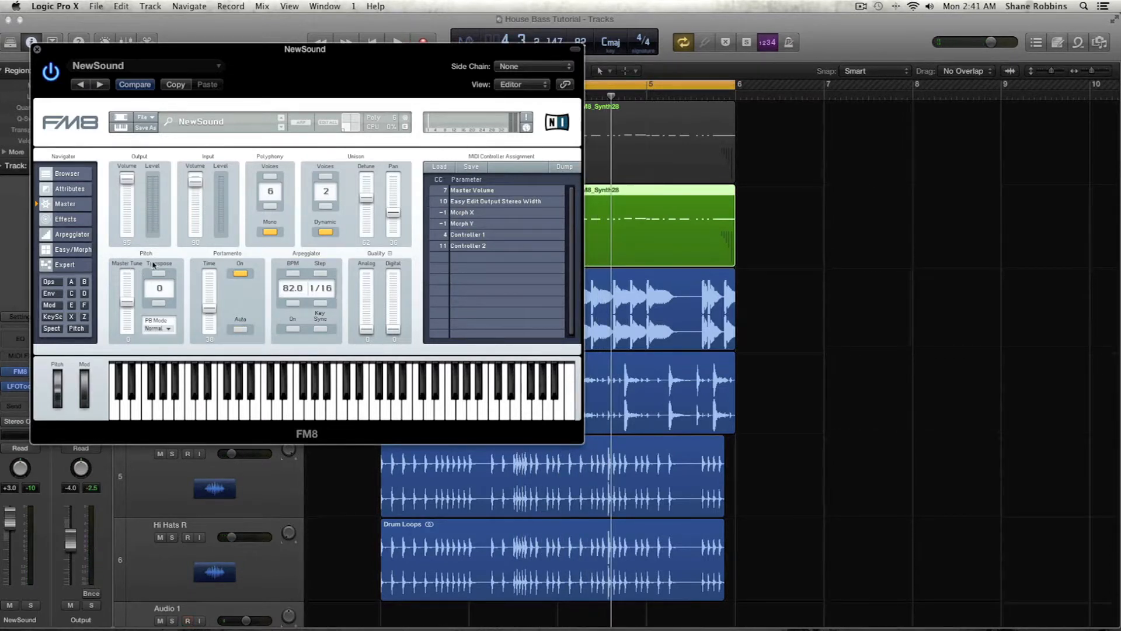
# Step: Add a Peak EQ effect, shift its second band toward the high frequencies, and raise Q2
pyautogui.click(77, 222)
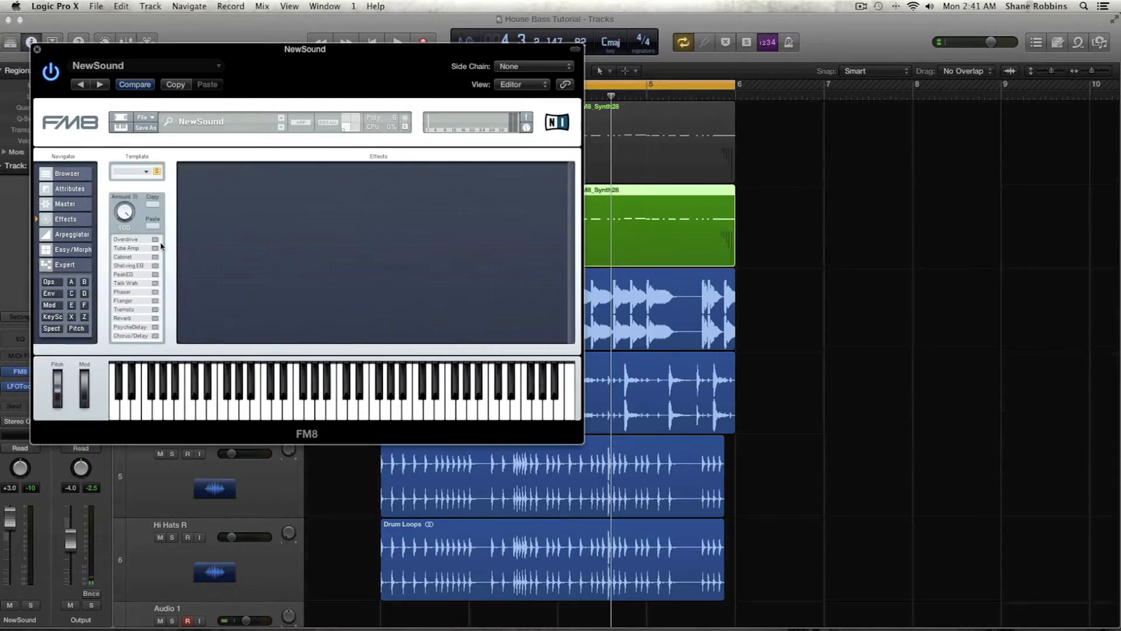
pyautogui.click(155, 274)
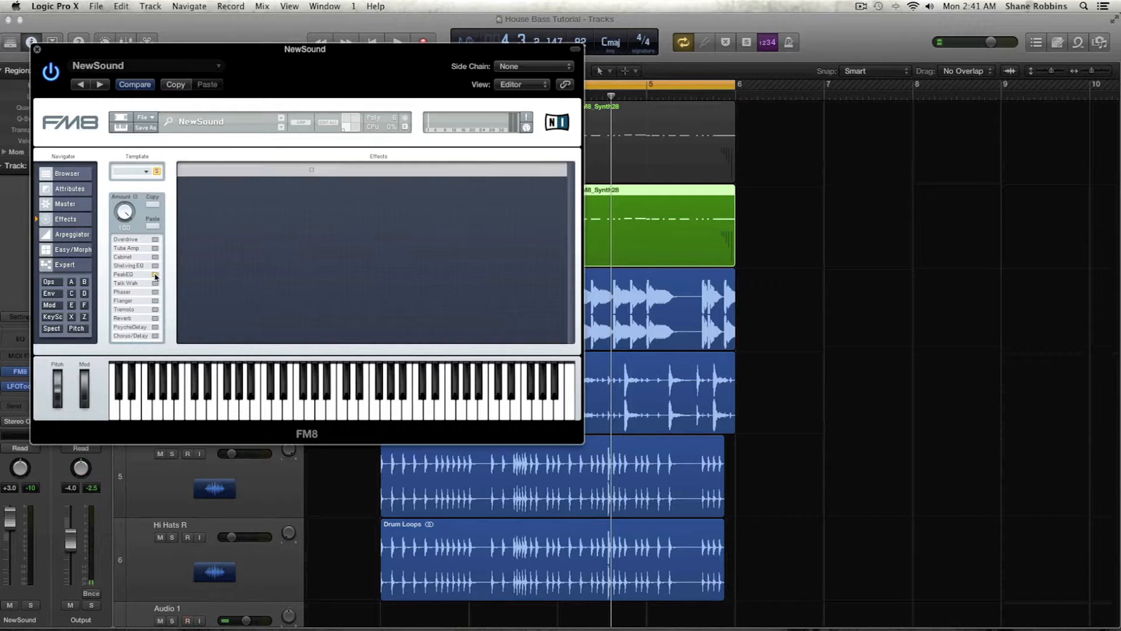
pyautogui.moveTo(345, 185); pyautogui.dragTo(400, 184)
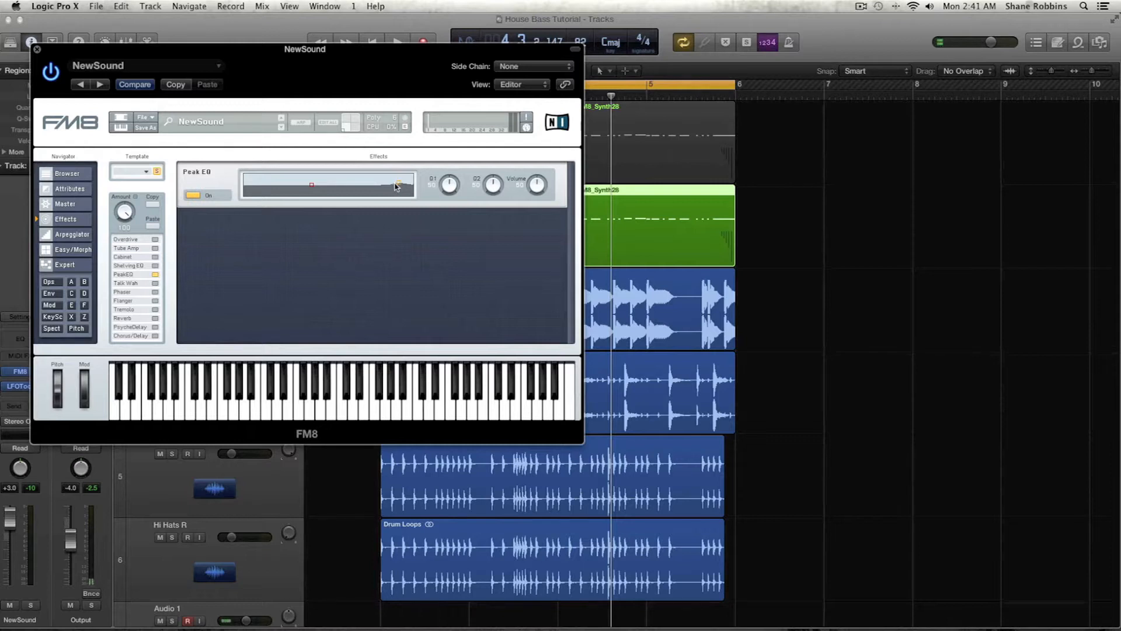
pyautogui.press('space')
pyautogui.moveTo(491, 186); pyautogui.dragTo(488, 172)
pyautogui.press('space')
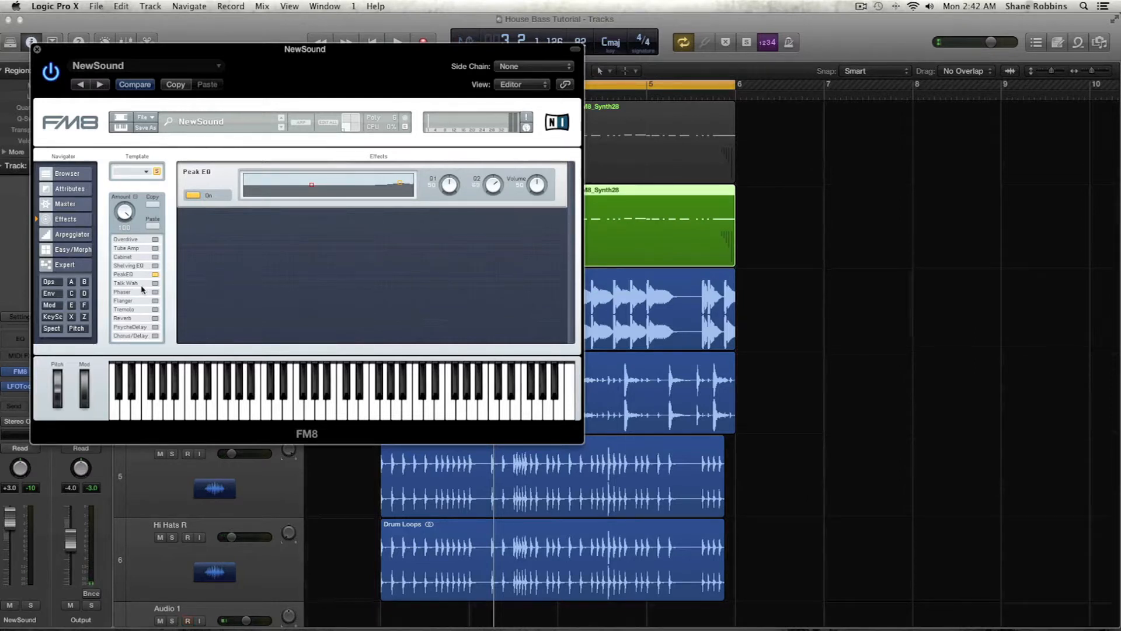
# Step: Add a Reverb effect and adjust its time, brightness, treble and dry/wet mix during playback
pyautogui.click(155, 319)
pyautogui.press('space')
pyautogui.moveTo(273, 232); pyautogui.dragTo(265, 247)
pyautogui.moveTo(537, 231); pyautogui.dragTo(536, 250)
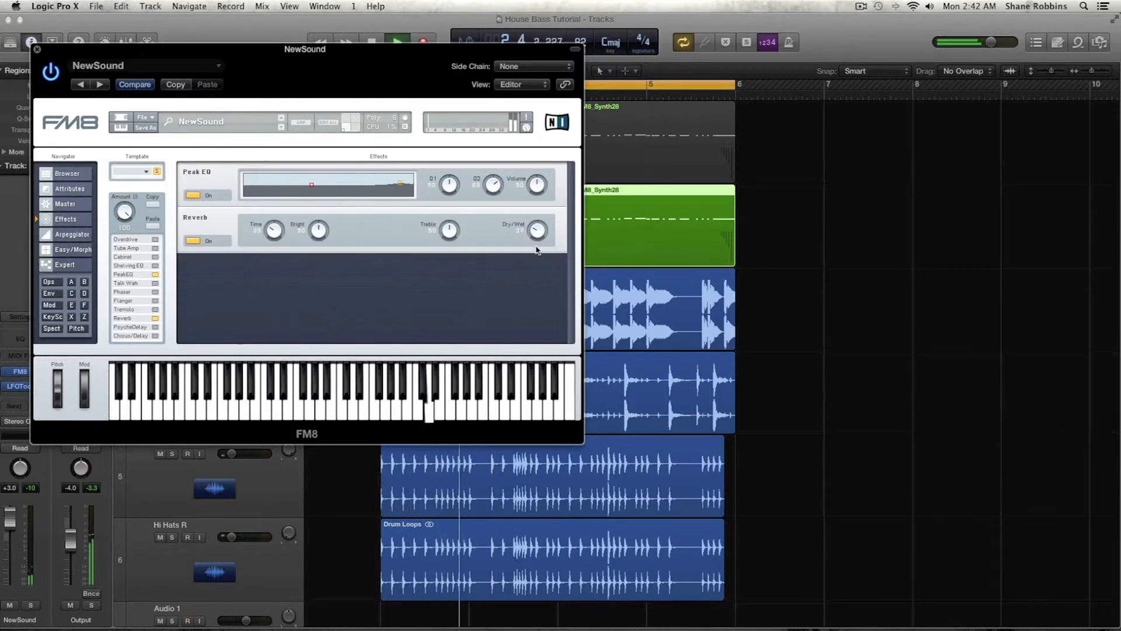
pyautogui.moveTo(319, 230); pyautogui.dragTo(278, 215)
pyautogui.moveTo(450, 232); pyautogui.dragTo(450, 222)
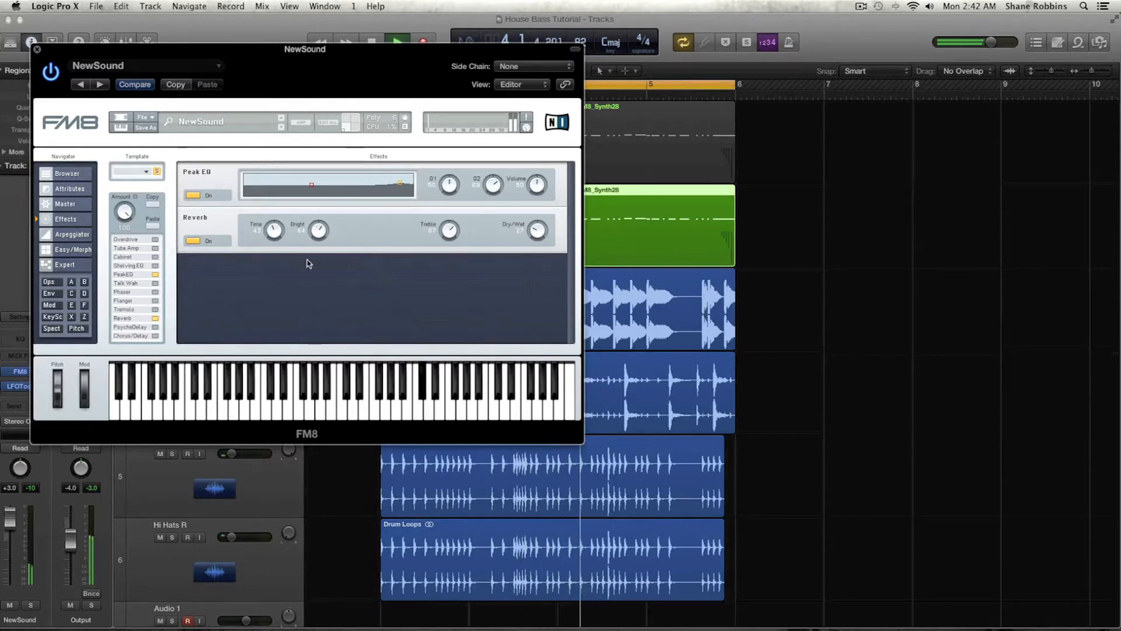
pyautogui.press('space')
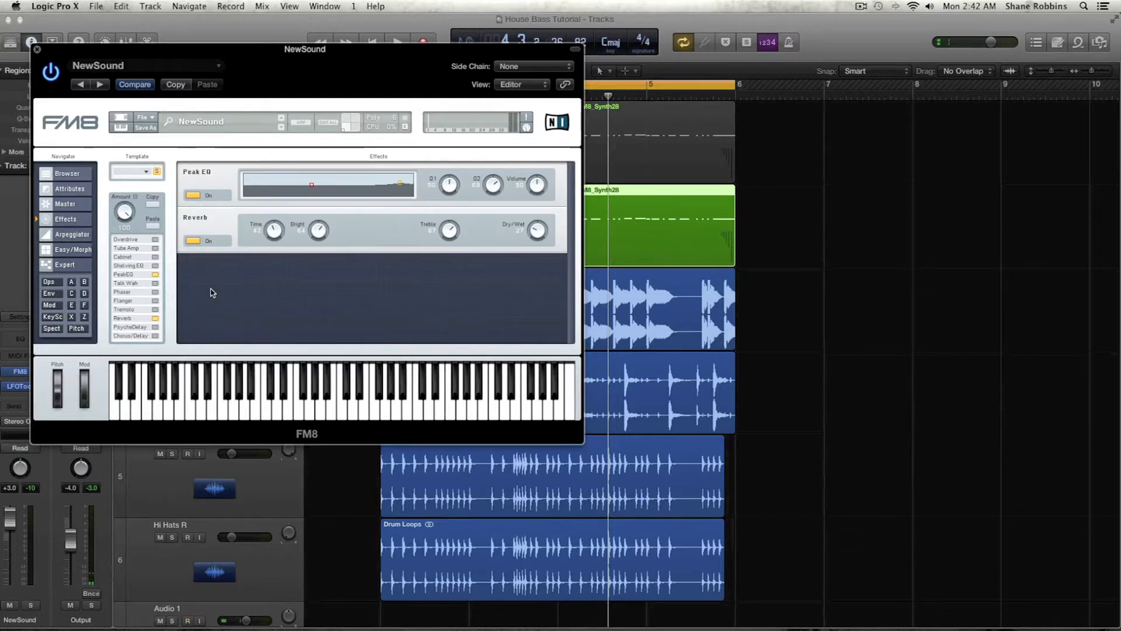
# Step: Raise the reverb's treble further and fine-tune its dry/wet mix
pyautogui.moveTo(450, 236); pyautogui.dragTo(450, 237)
pyautogui.moveTo(533, 230); pyautogui.dragTo(534, 232)
pyautogui.press('space')
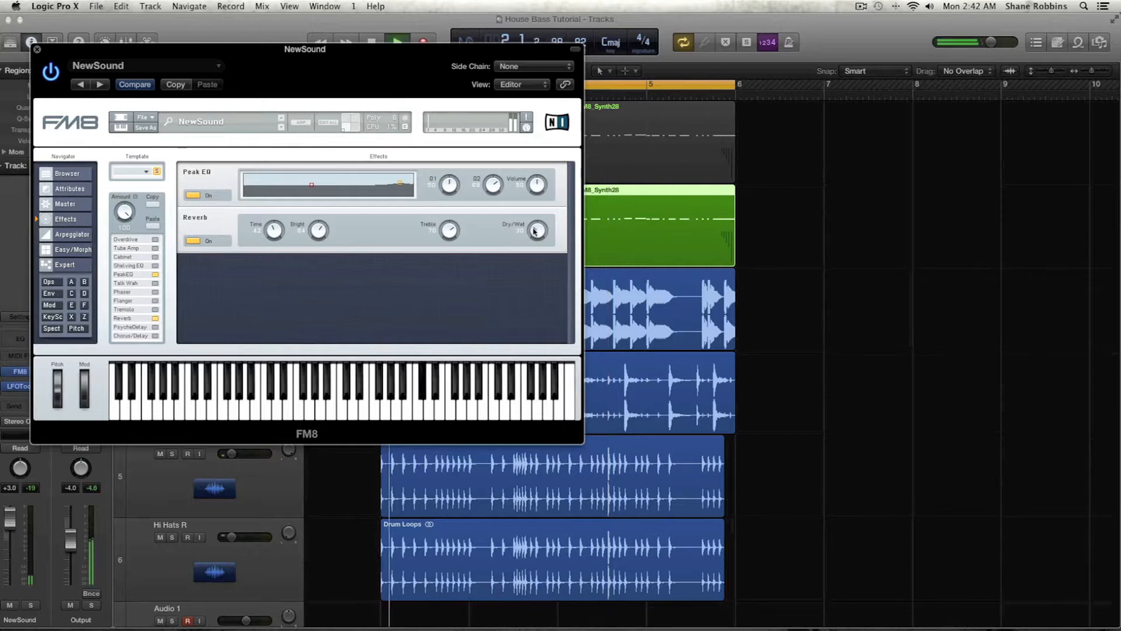
# Step: Add a PsycheDelay effect with Sync on, and lower its time, feedback and dry/wet mix
pyautogui.click(156, 328)
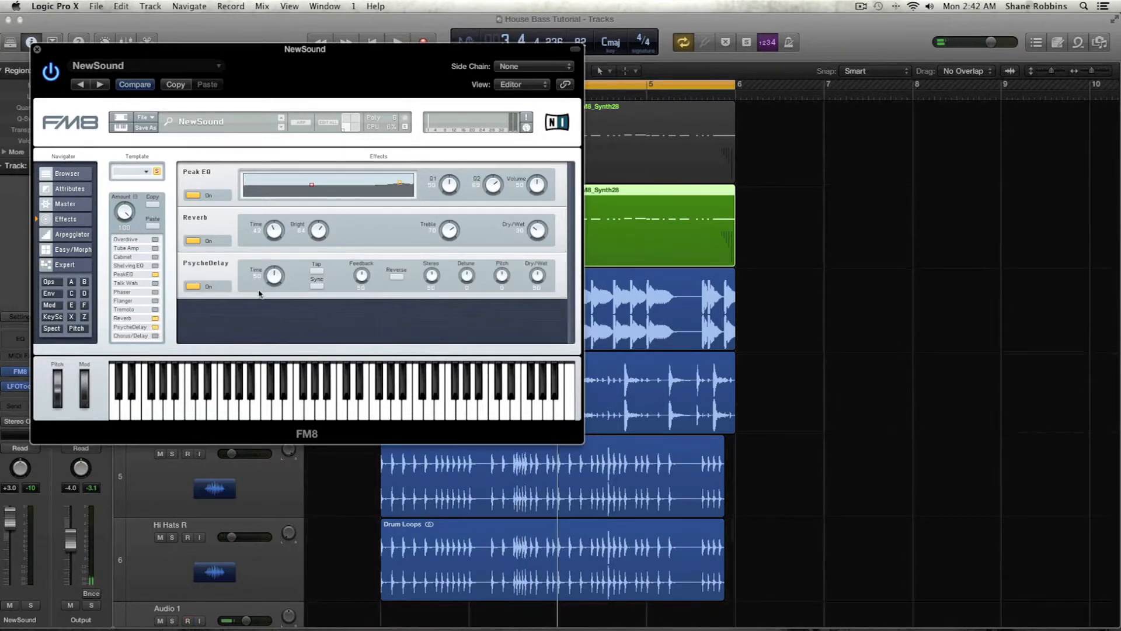
pyautogui.click(318, 286)
pyautogui.moveTo(275, 302); pyautogui.dragTo(275, 304)
pyautogui.press('space')
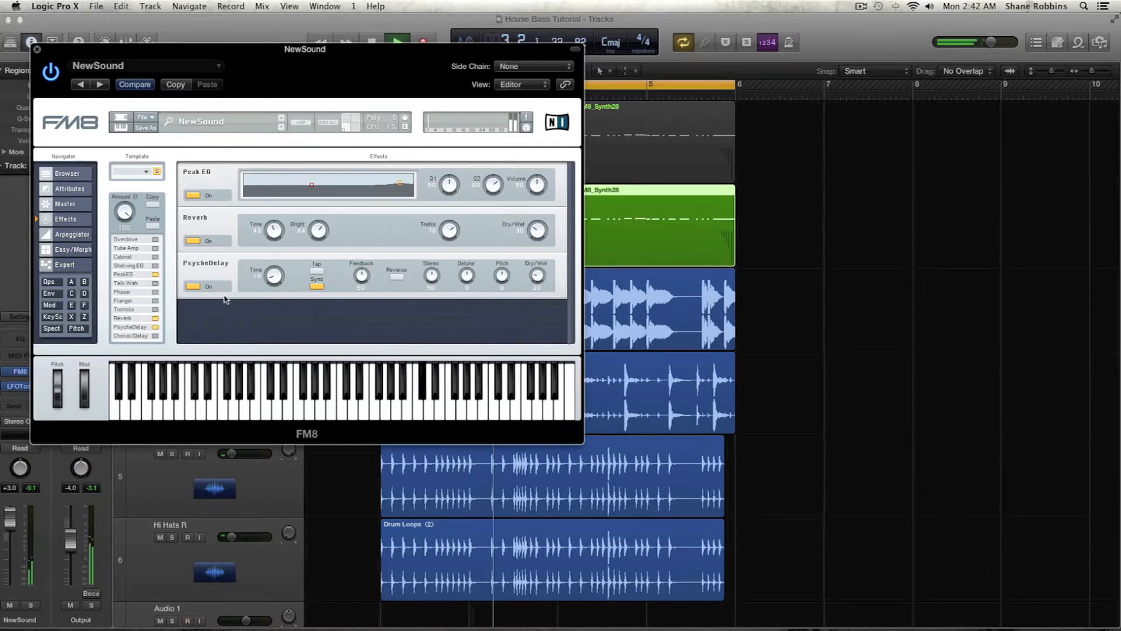
pyautogui.moveTo(362, 275); pyautogui.dragTo(366, 292)
pyautogui.press('space')
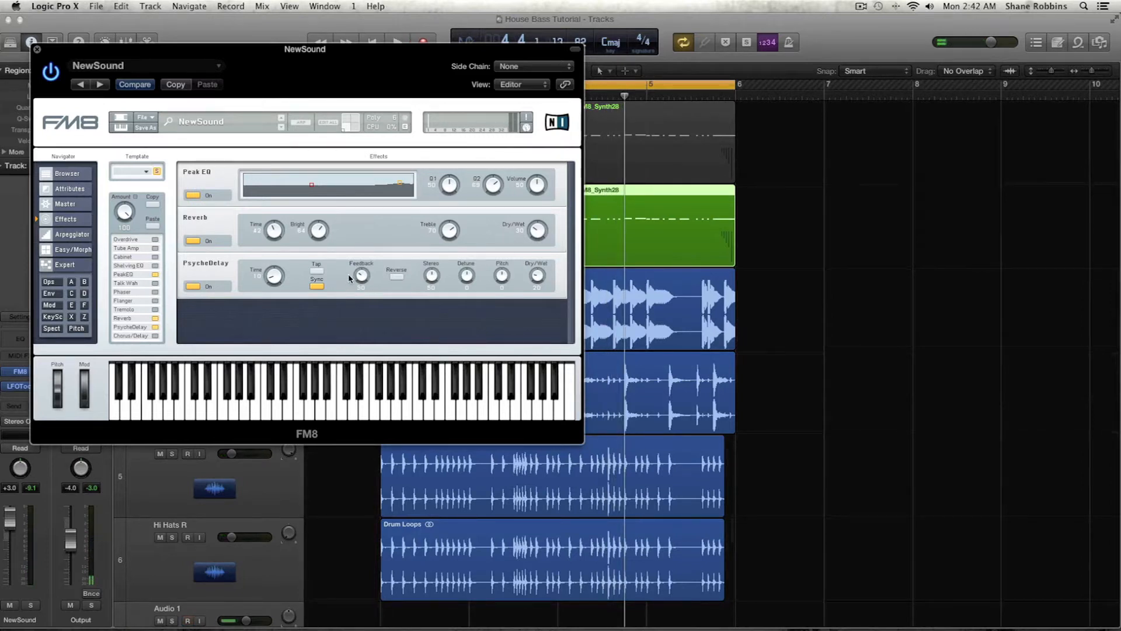
# Step: Activate operators D and E in the FM matrix of FM8's Expert section and return to the operator overview
pyautogui.click(66, 265)
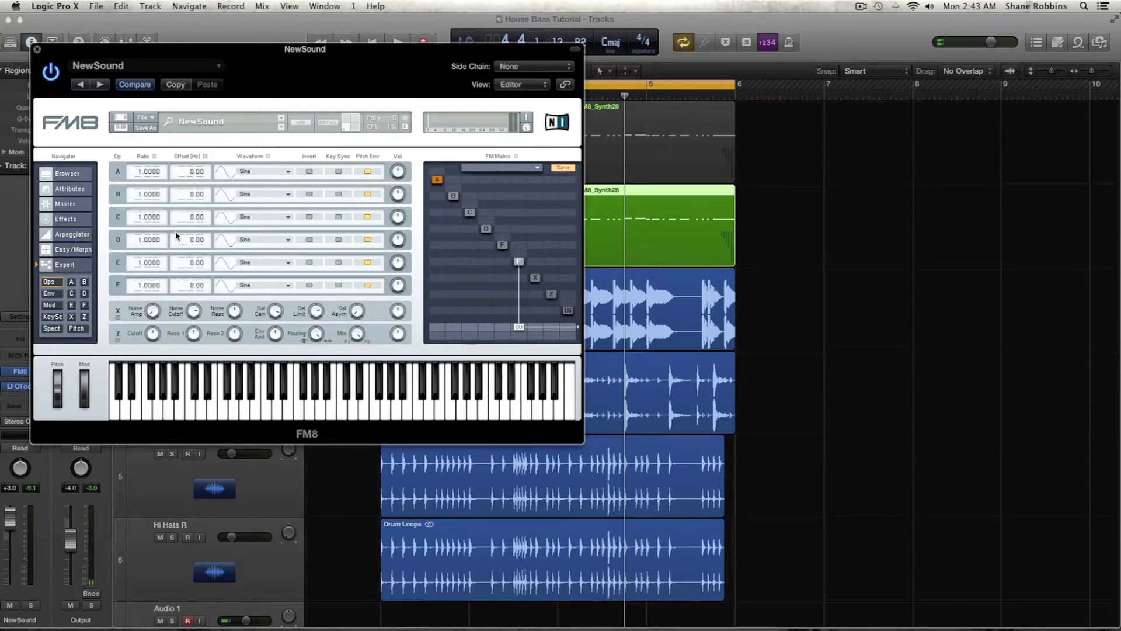
pyautogui.click(487, 230)
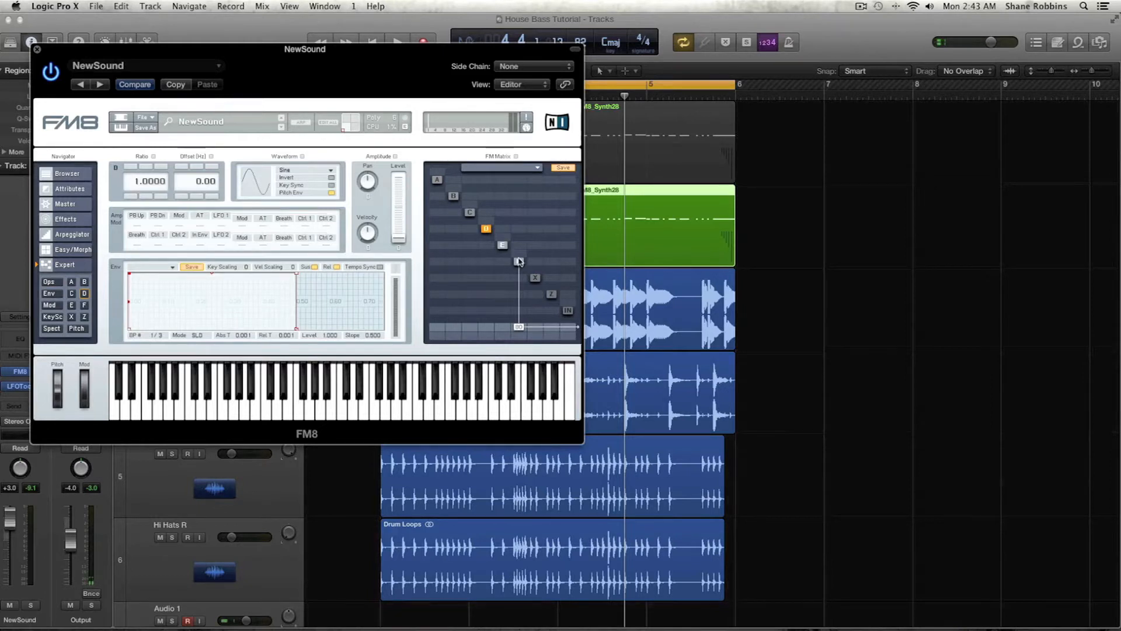
pyautogui.click(56, 282)
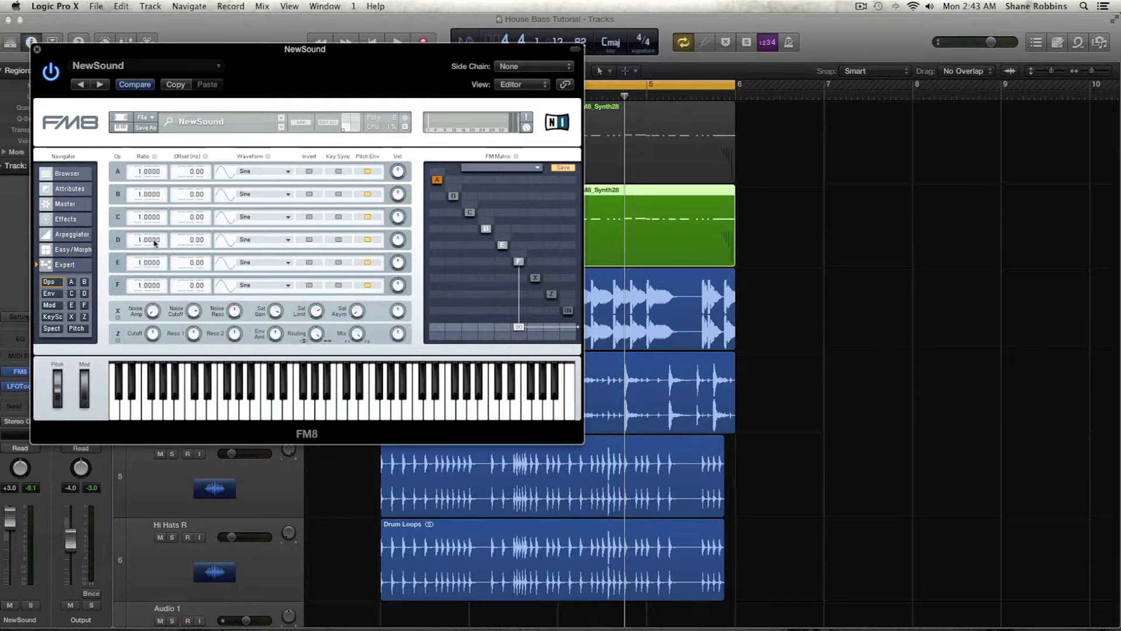
# Step: Set operator D's ratio to 1.0059 with Key Sync on, and make operator E a key-synced Square wave at ratio 2.0000
pyautogui.moveTo(158, 240); pyautogui.dragTo(163, 238)
pyautogui.click(274, 264)
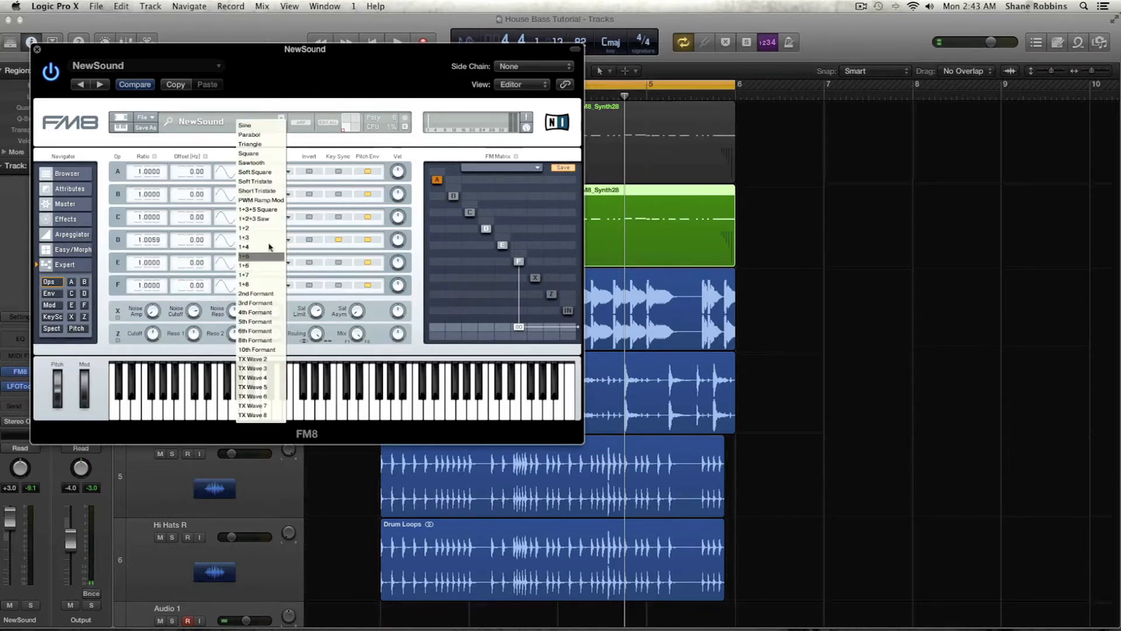
pyautogui.click(257, 153)
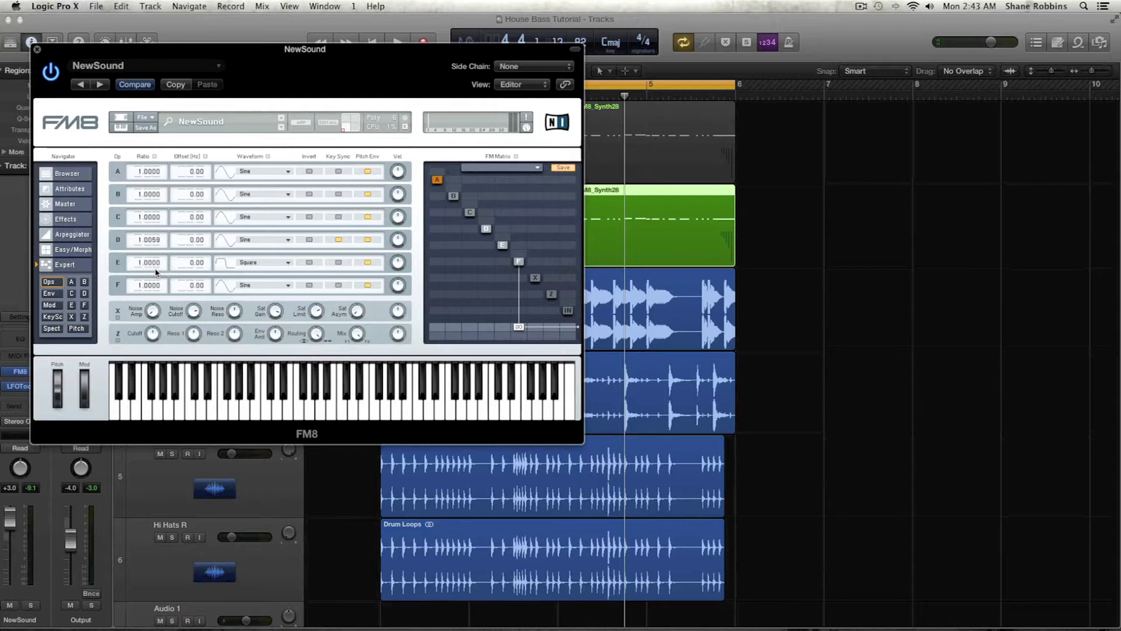
pyautogui.moveTo(138, 265); pyautogui.dragTo(136, 262)
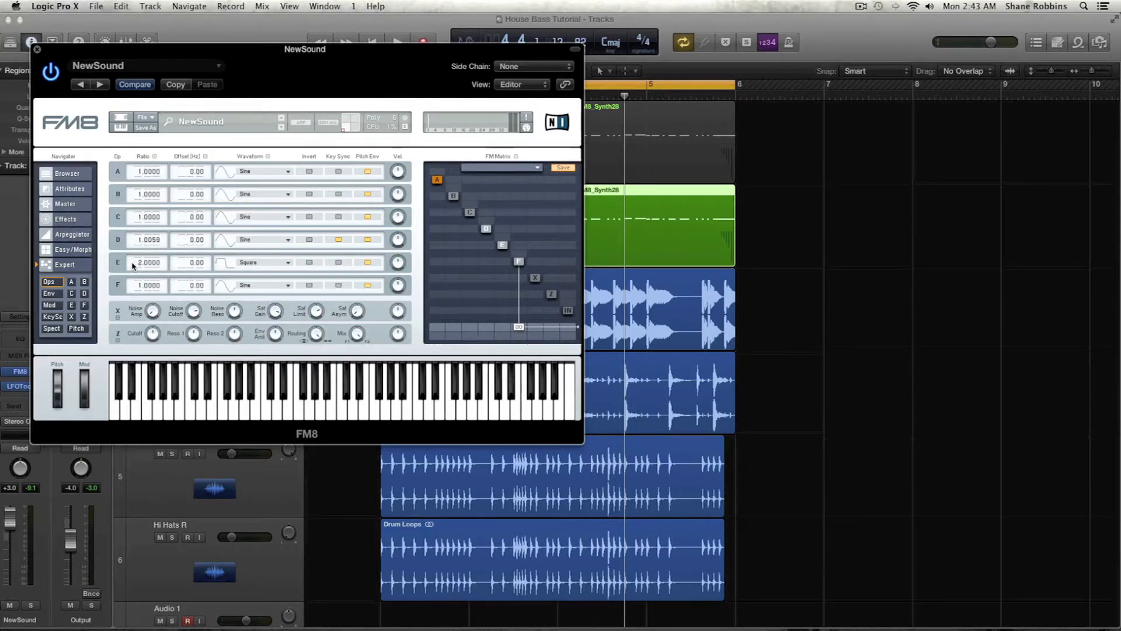
pyautogui.click(339, 262)
# Step: Route operator E to the output in the FM matrix, adjusting its level and auditioning the sound
pyautogui.press('space')
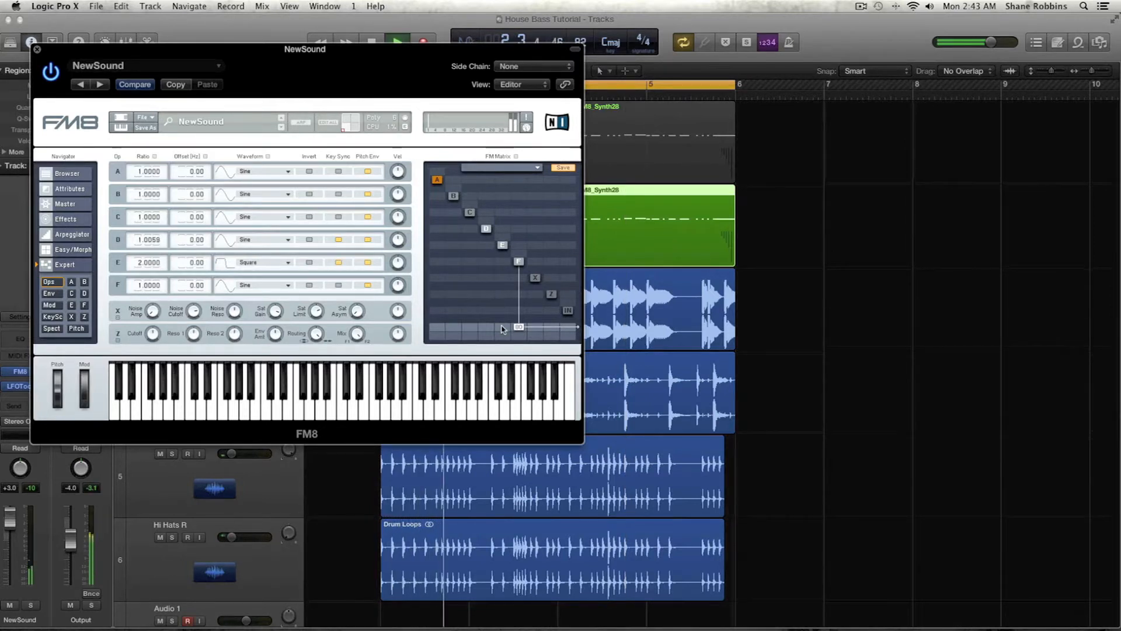
pyautogui.press('space')
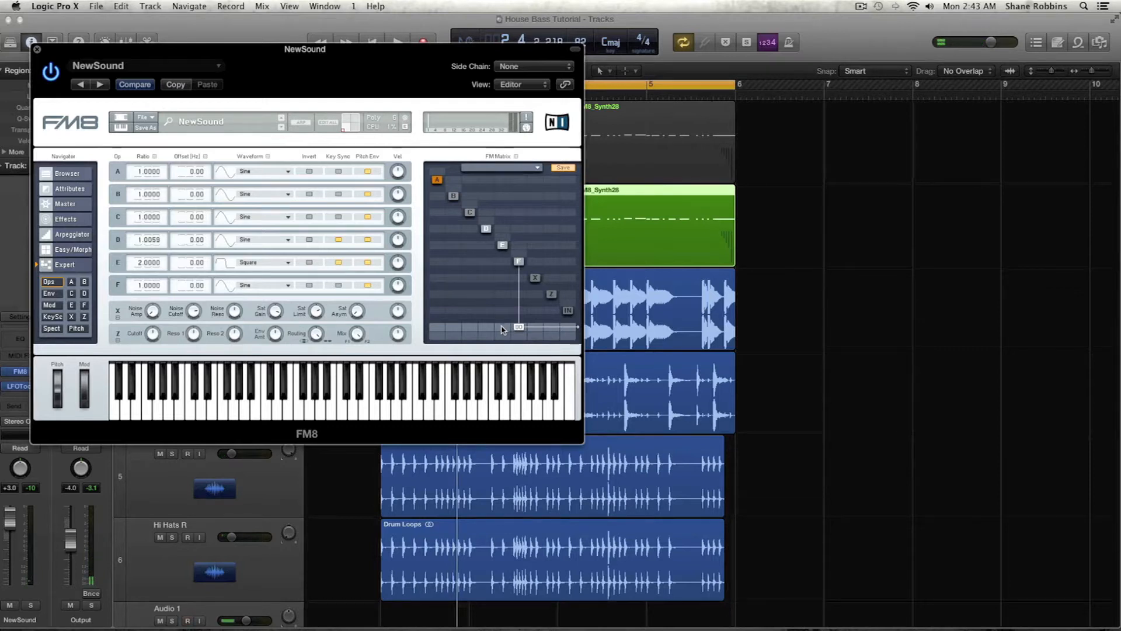
pyautogui.moveTo(502, 329); pyautogui.dragTo(509, 295)
pyautogui.moveTo(507, 296); pyautogui.dragTo(508, 296)
pyautogui.press('space')
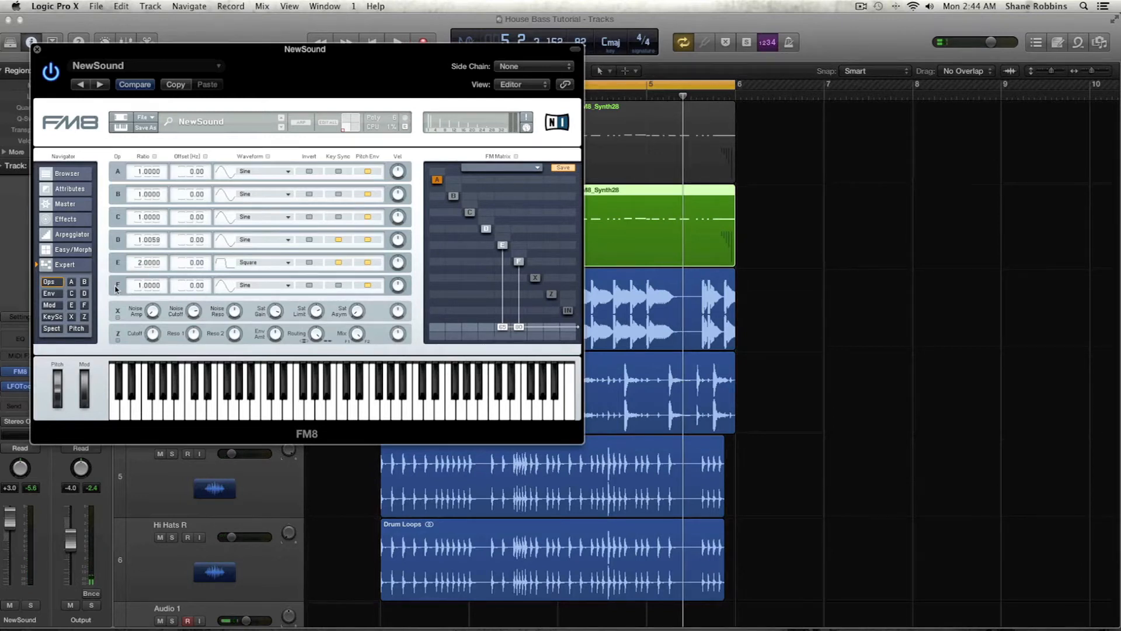
# Step: Set operator F to ratio 1.5000 with Key Sync on and the 5th Formant waveform
pyautogui.doubleClick(146, 288)
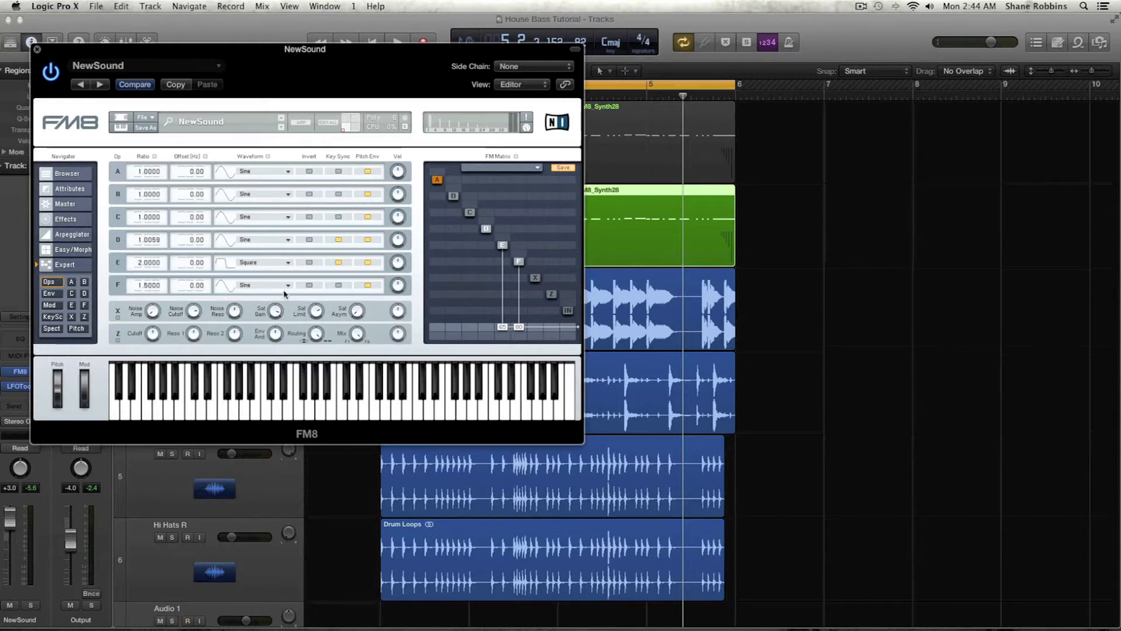
pyautogui.click(338, 285)
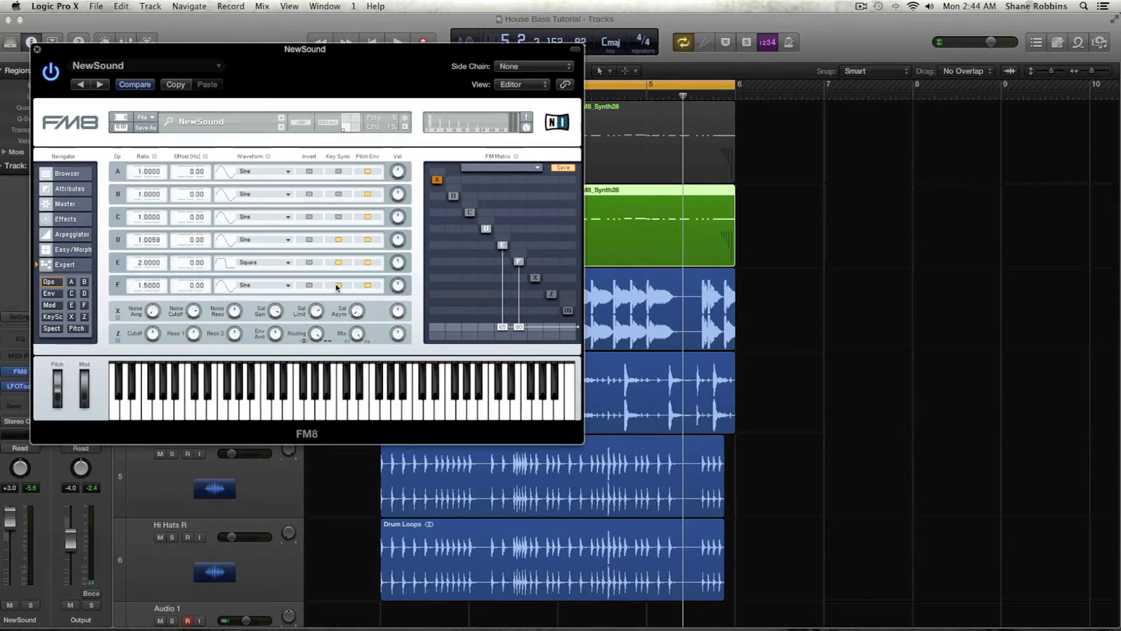
pyautogui.click(253, 290)
pyautogui.click(284, 323)
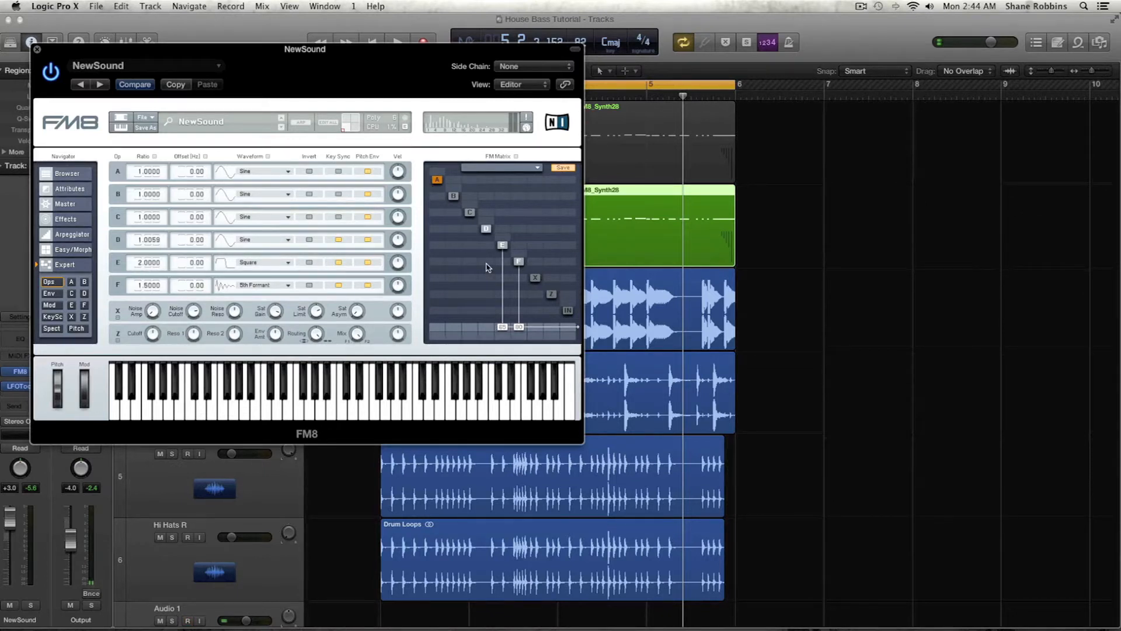
# Step: In the FM matrix, modulate operator F with D at 60 and operator E with D at 10, checking the sound during playback
pyautogui.moveTo(487, 262); pyautogui.dragTo(489, 233)
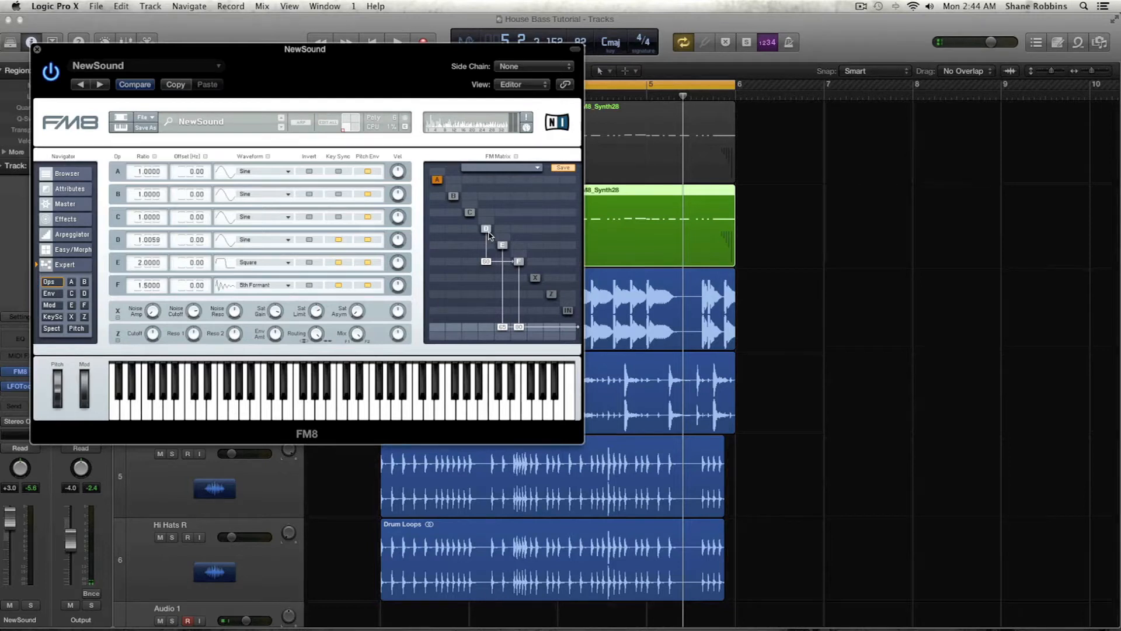
pyautogui.press('space')
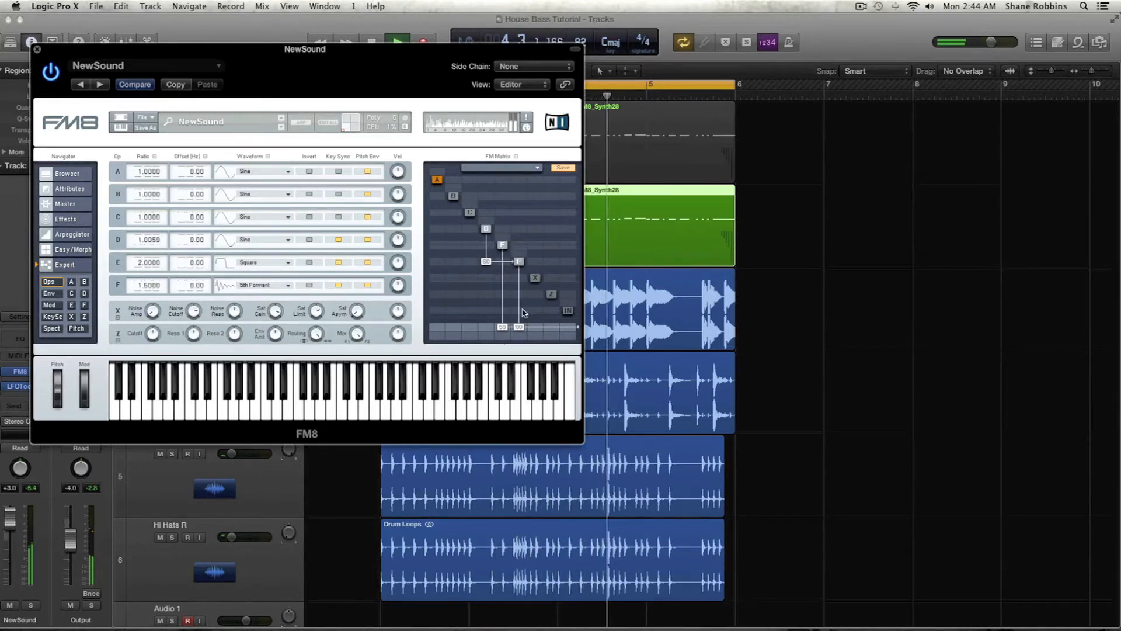
pyautogui.click(487, 246)
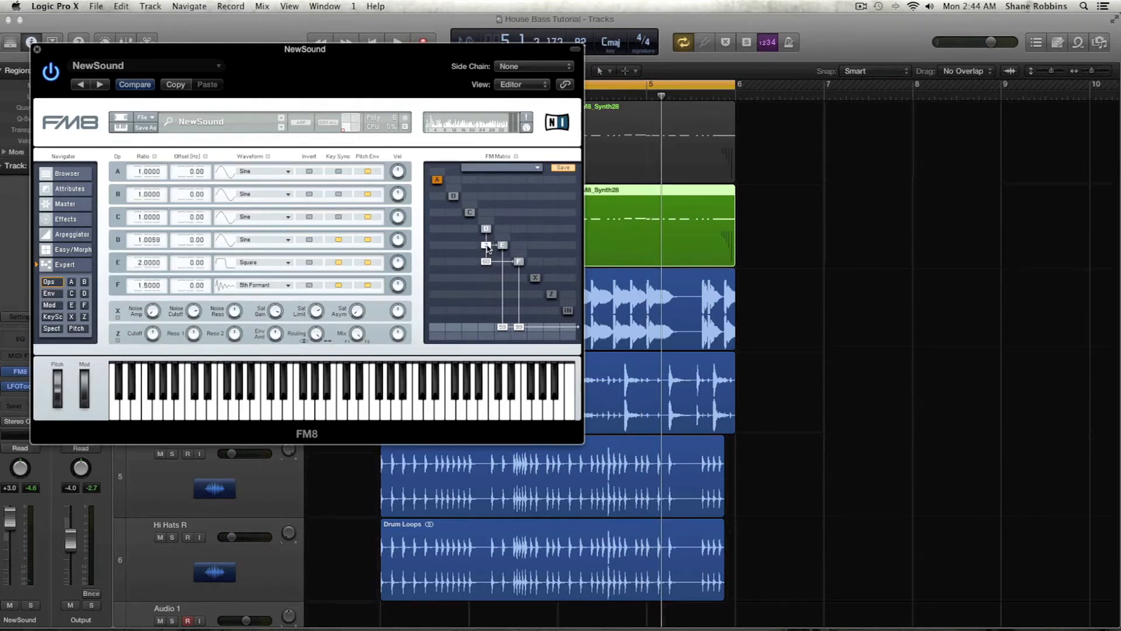
pyautogui.press('space')
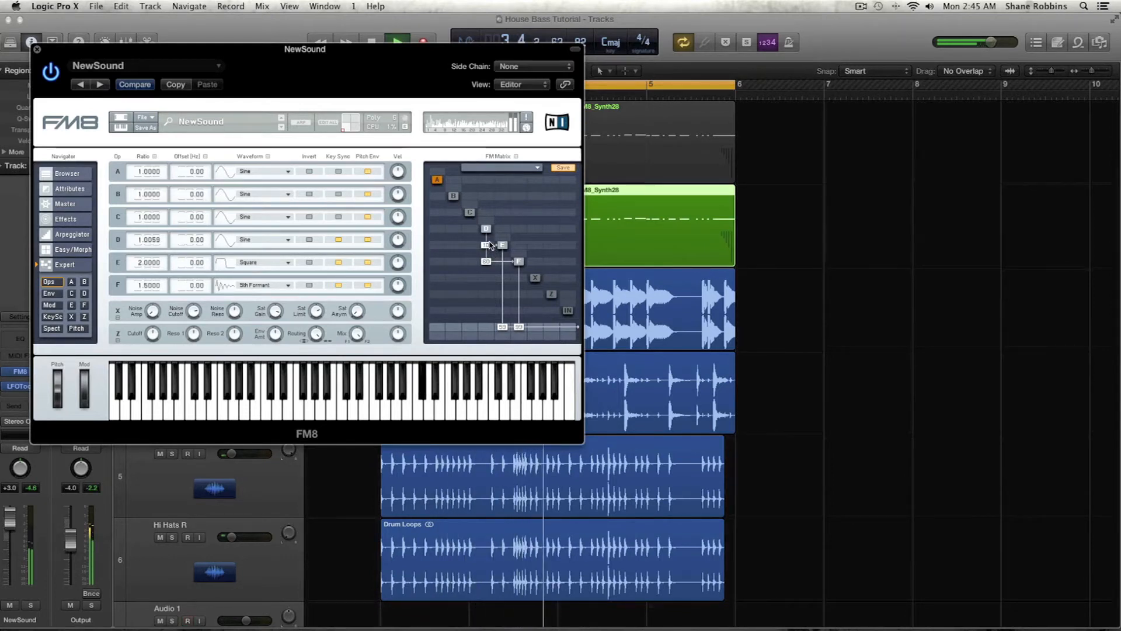
# Step: Add self-feedback of about 10 to operator F in the FM matrix and audition it
pyautogui.press('space')
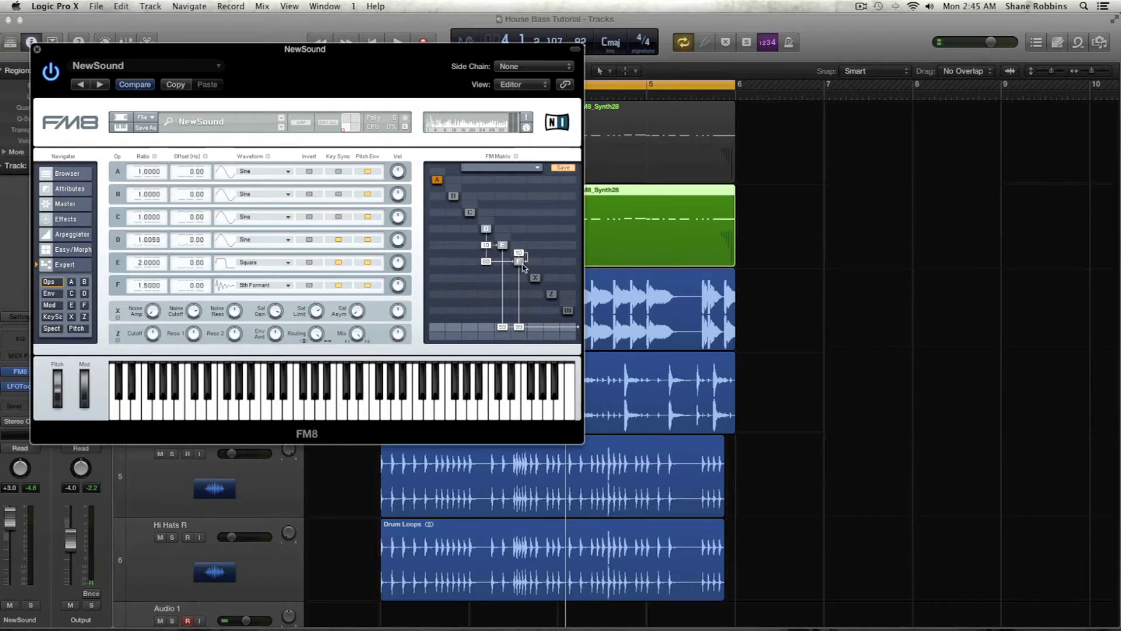
pyautogui.press('space')
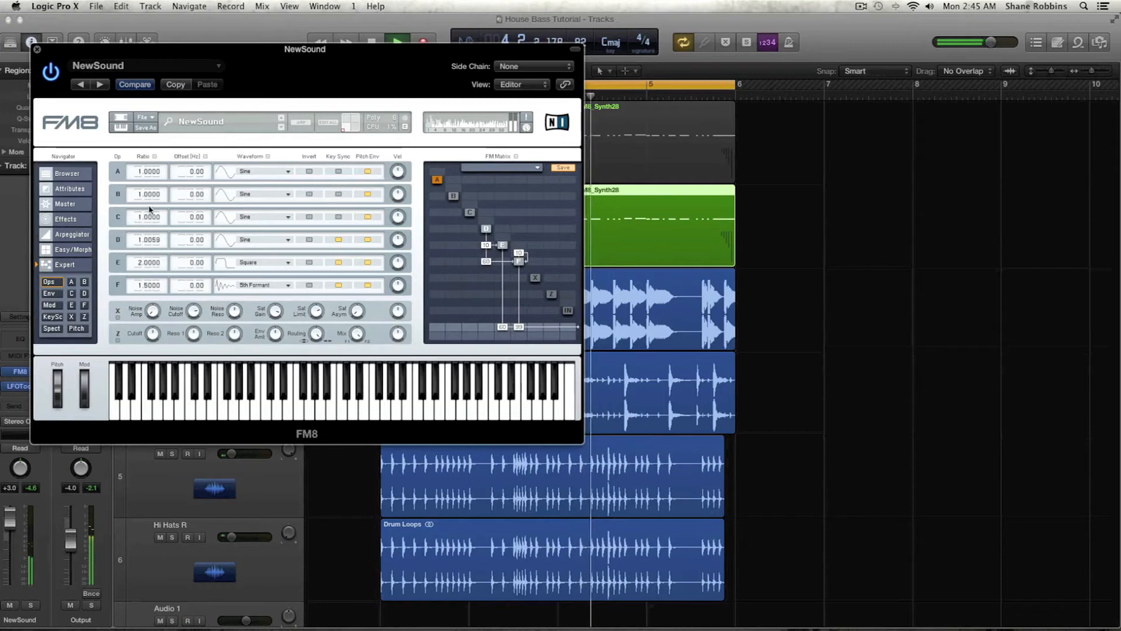
pyautogui.press('space')
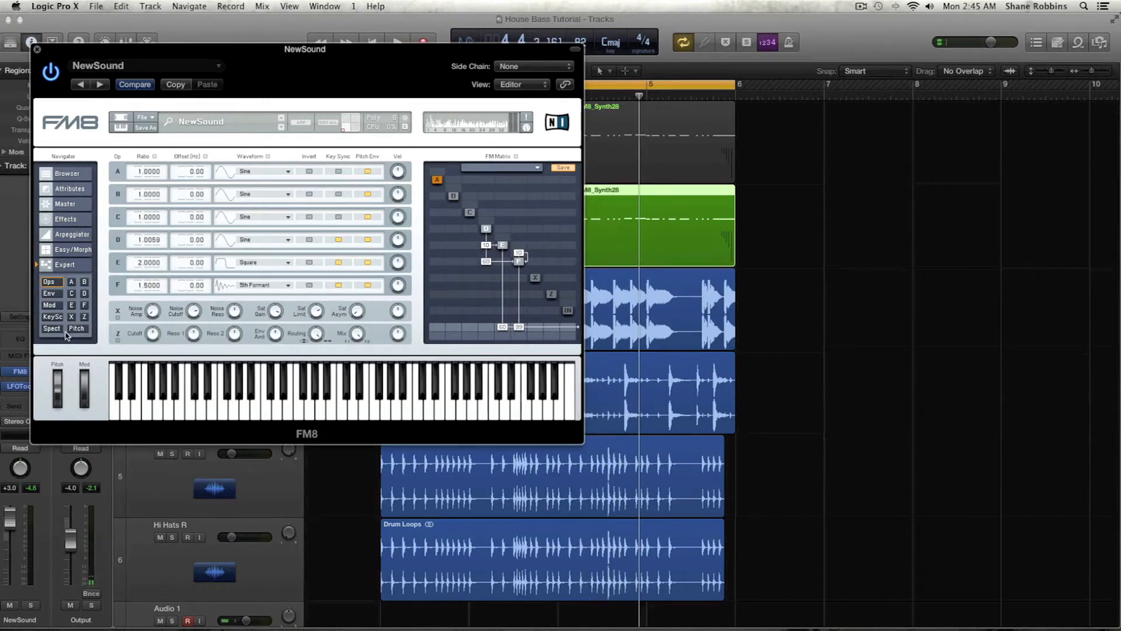
# Step: Audition the 4th, 6th and 10th Formant waveforms on operator F during playback and return it to 5th Formant
pyautogui.click(252, 287)
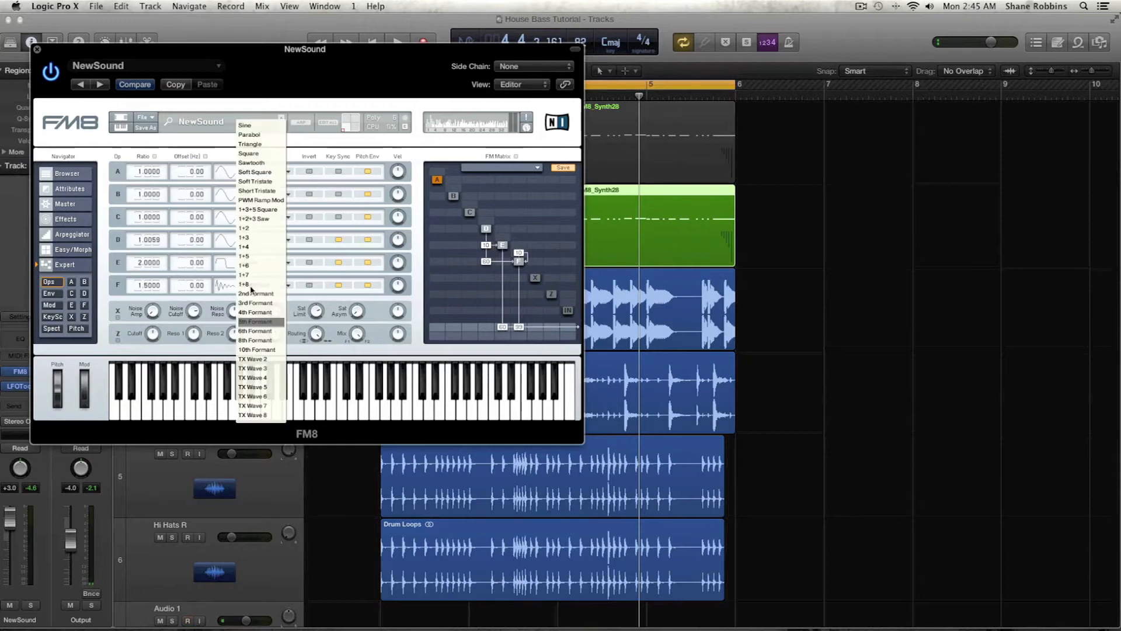
pyautogui.click(257, 314)
pyautogui.press('space')
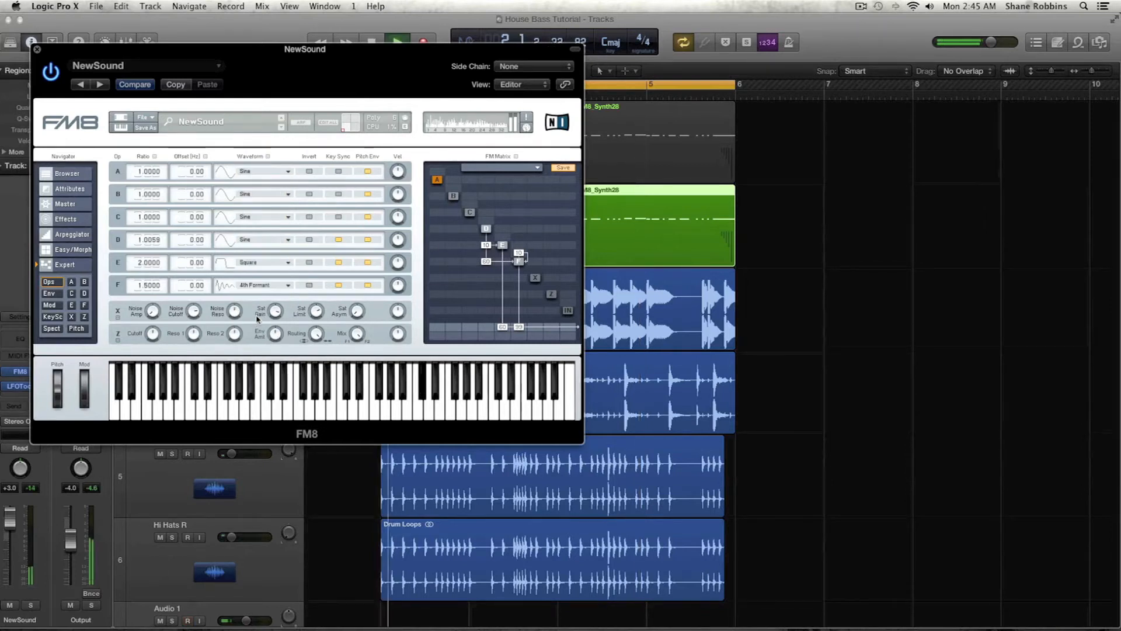
pyautogui.click(256, 284)
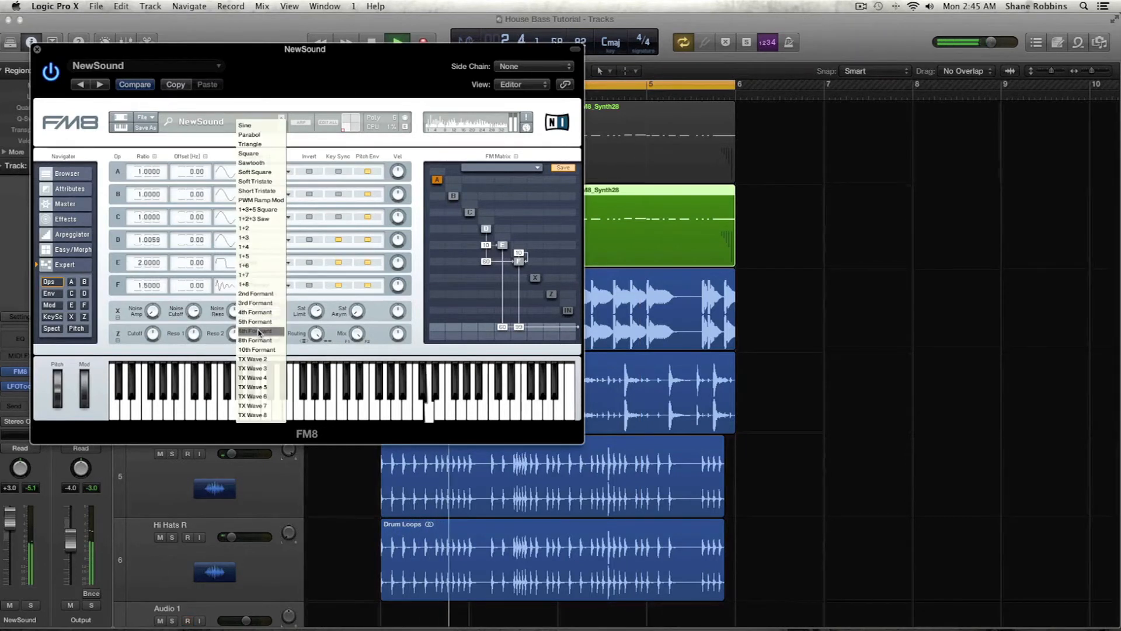
pyautogui.click(255, 331)
pyautogui.click(256, 288)
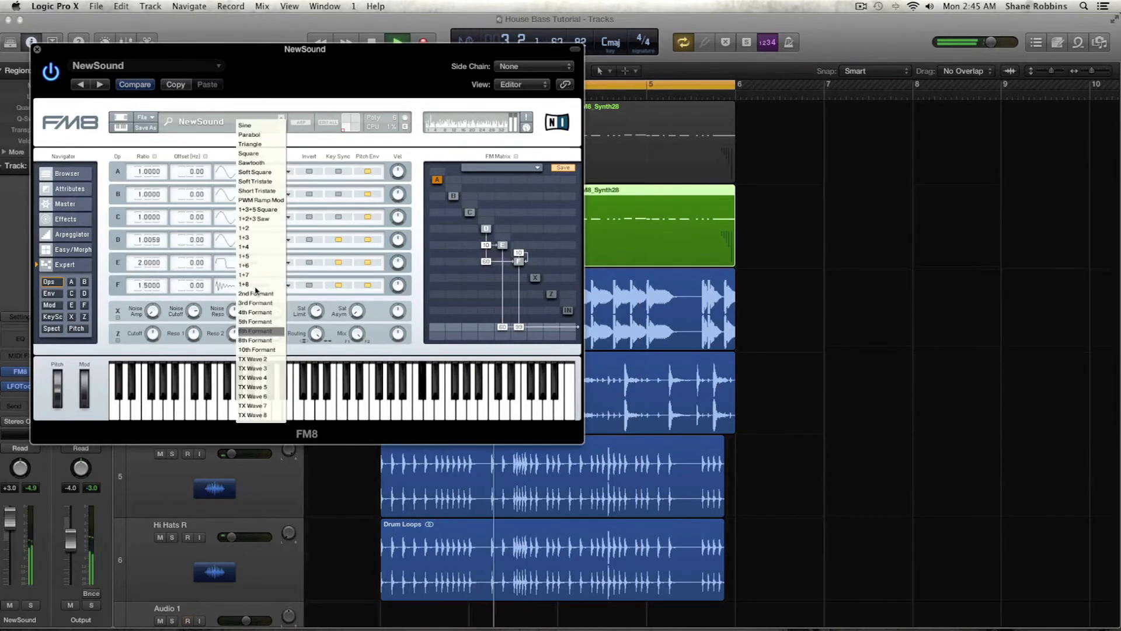
pyautogui.click(257, 350)
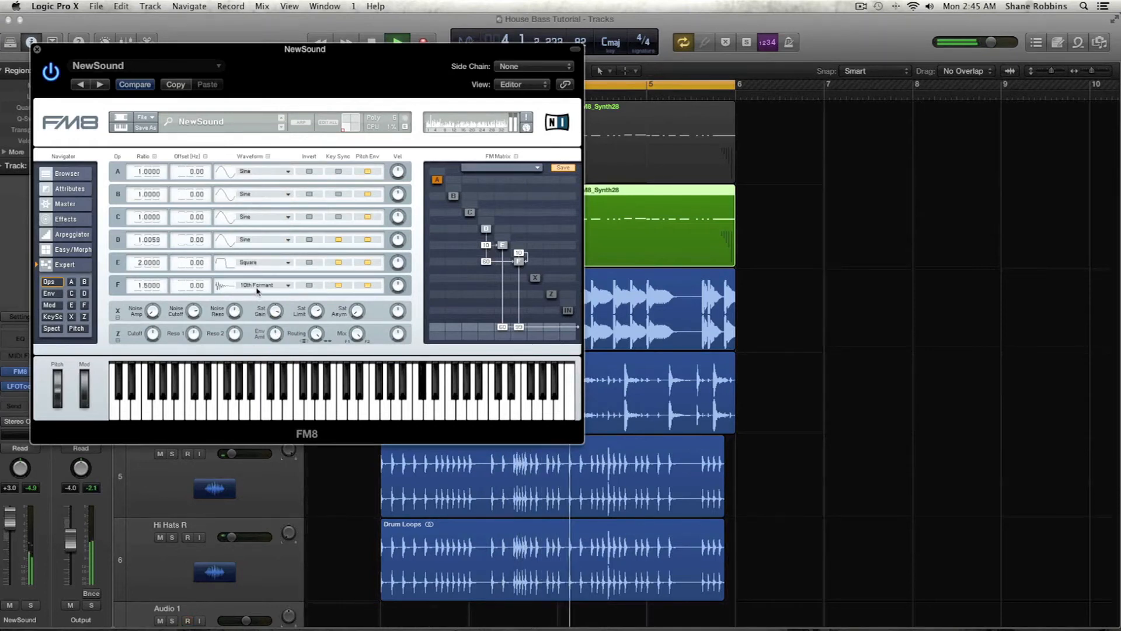
pyautogui.click(257, 285)
pyautogui.click(262, 322)
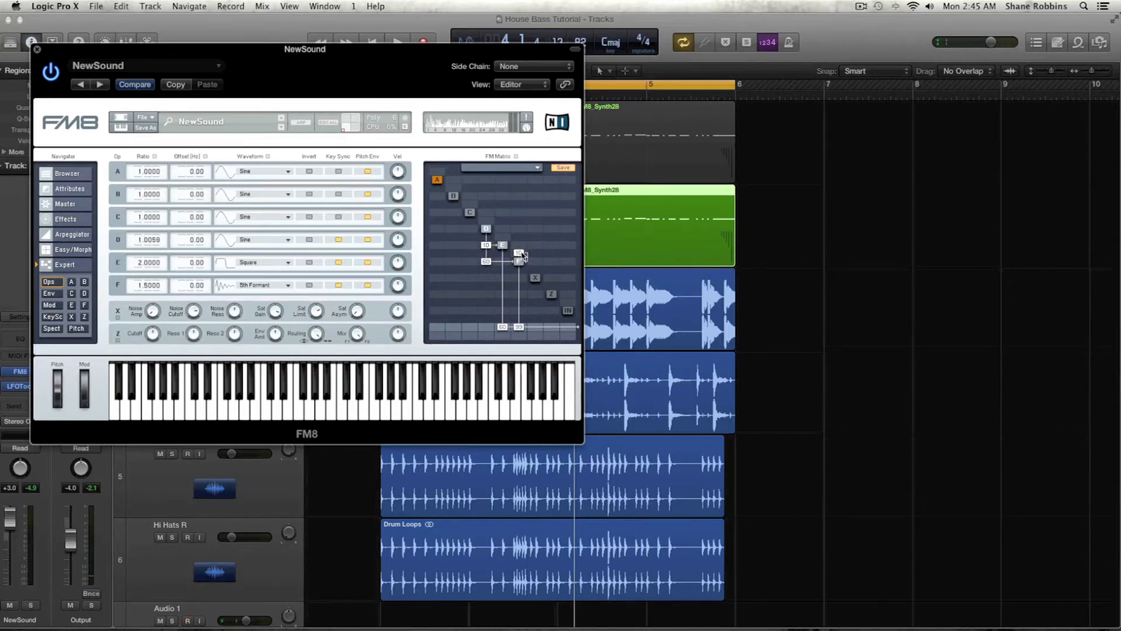
# Step: Lower operator F's self-feedback amount in the FM matrix and audition the change
pyautogui.moveTo(521, 251); pyautogui.dragTo(524, 257)
pyautogui.press('space')
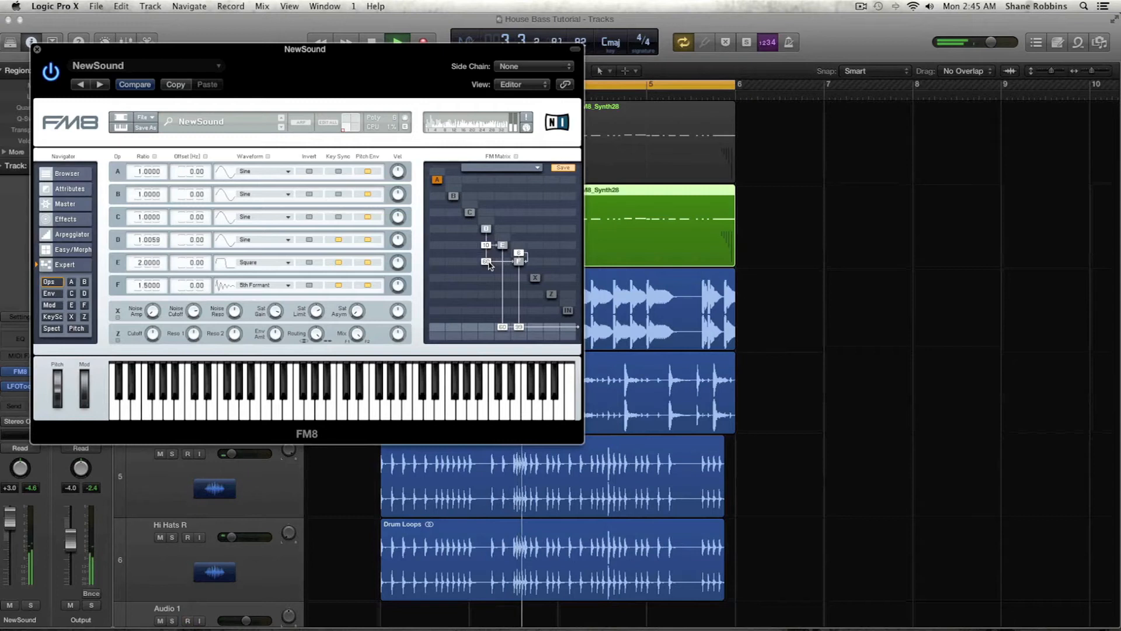
pyautogui.press('space')
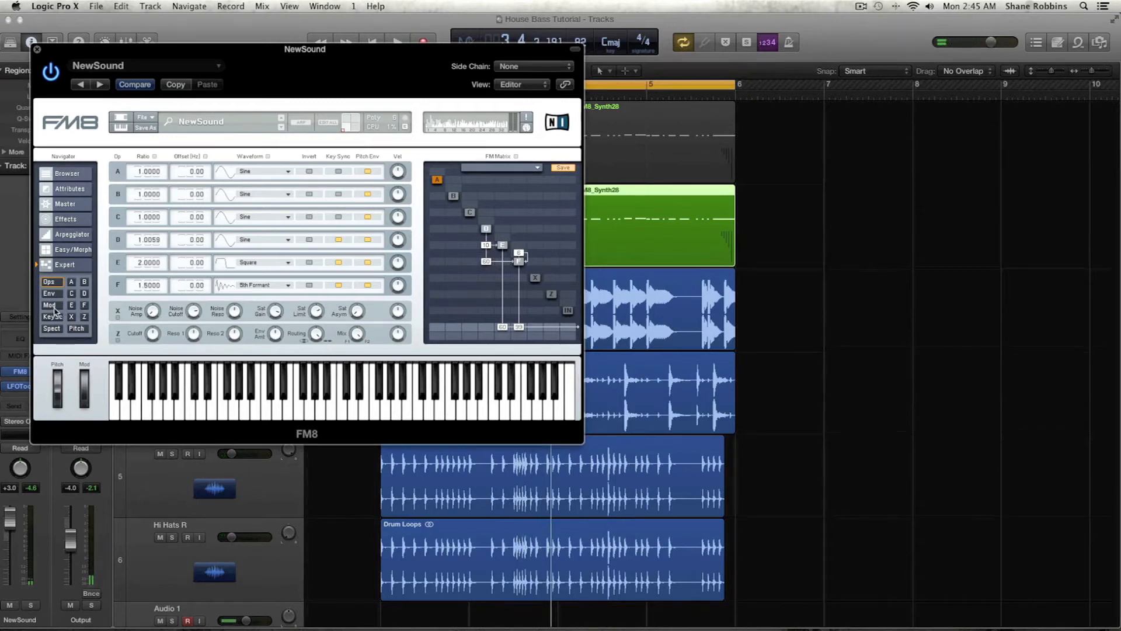
pyautogui.click(54, 318)
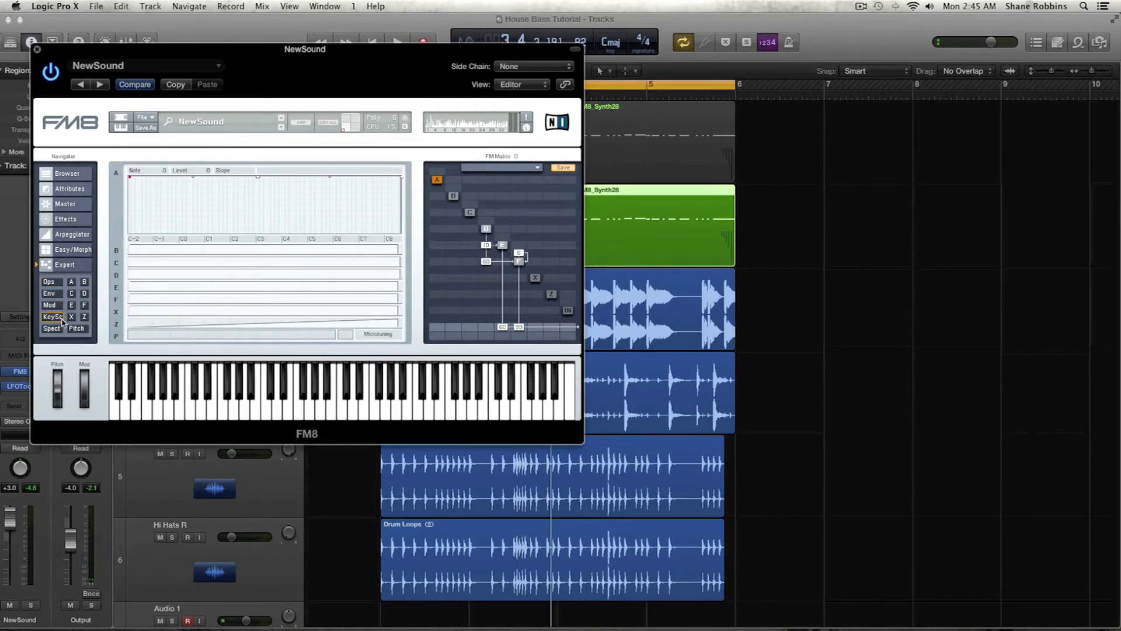
pyautogui.click(70, 318)
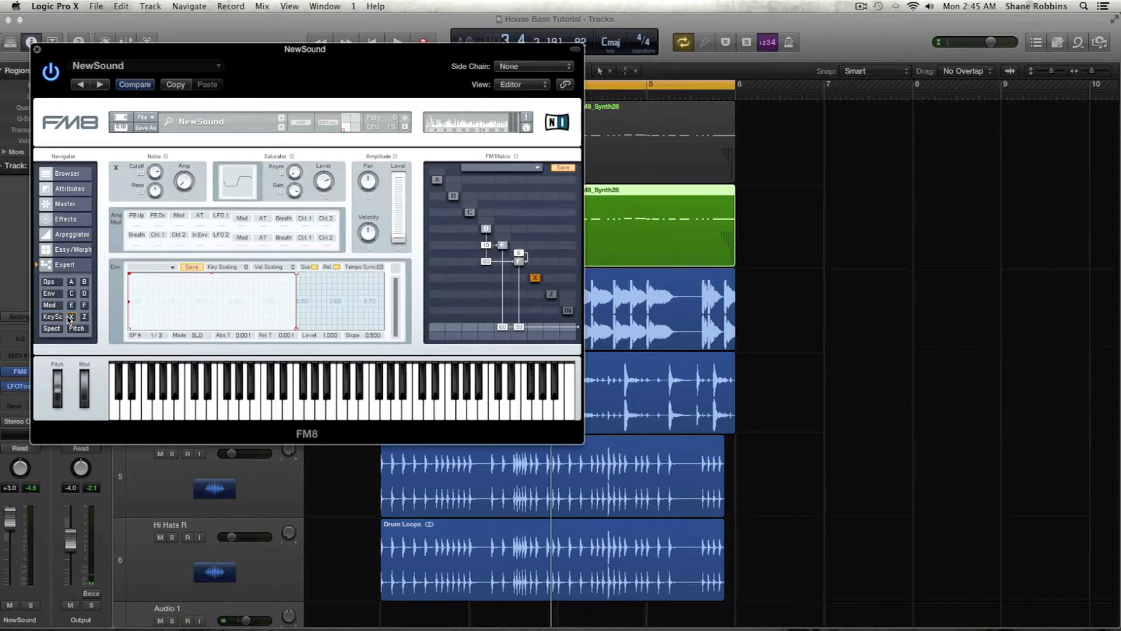
pyautogui.click(82, 317)
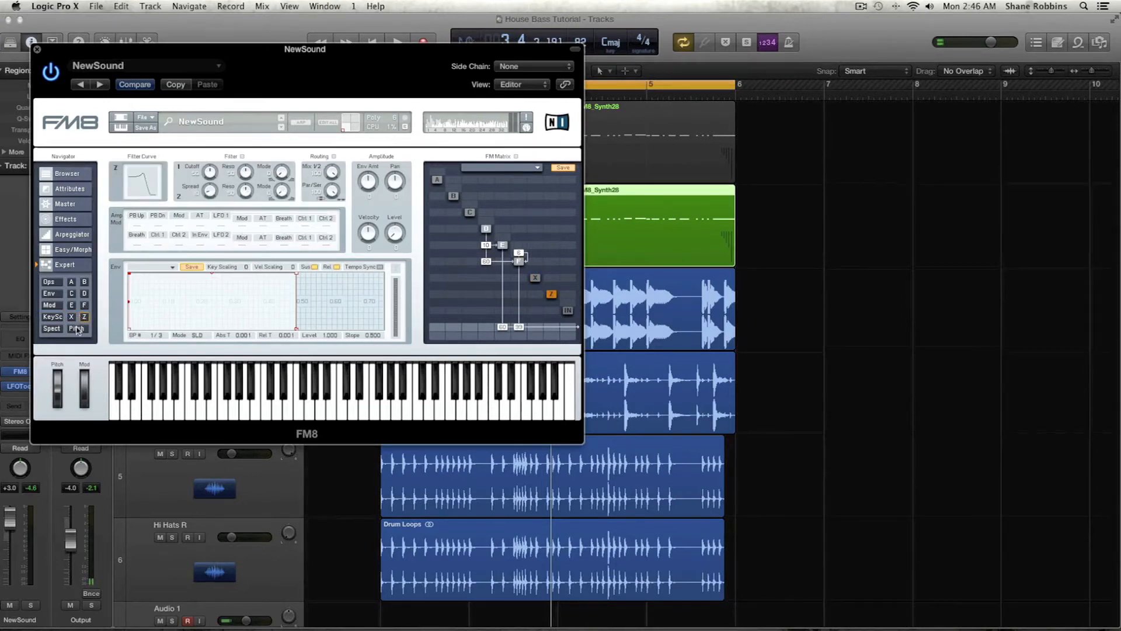
# Step: In the pitch settings, turn on portamento Auto and Tempo Sync, adjust the envelope amount, and shorten the envelope to end at 0.312
pyautogui.click(77, 329)
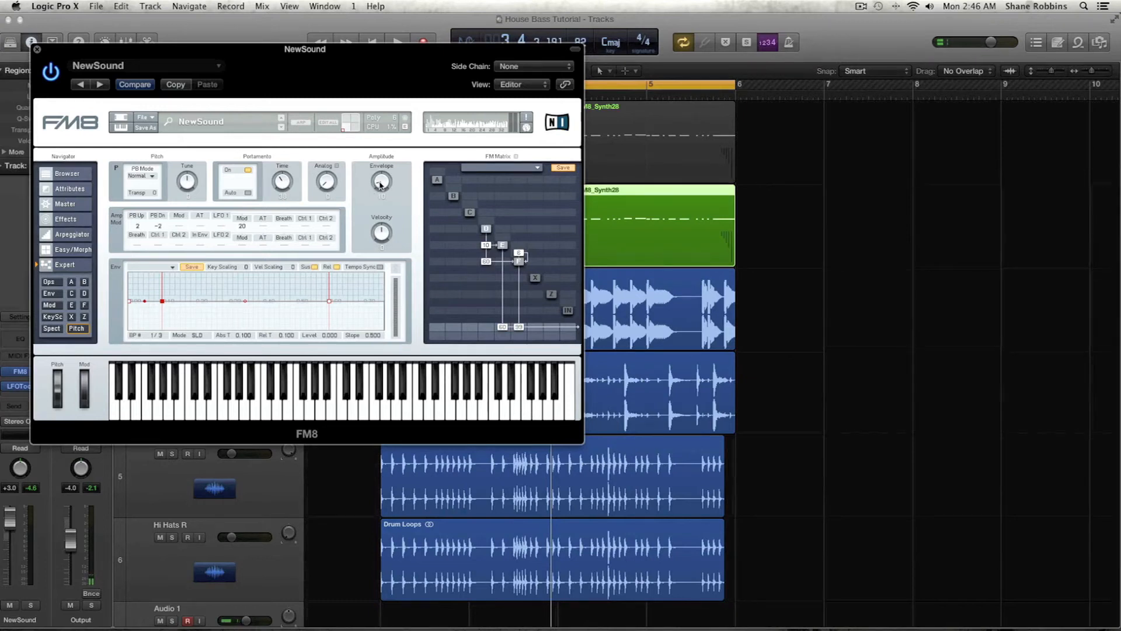
pyautogui.moveTo(382, 179); pyautogui.dragTo(382, 174)
pyautogui.moveTo(334, 304); pyautogui.dragTo(207, 301)
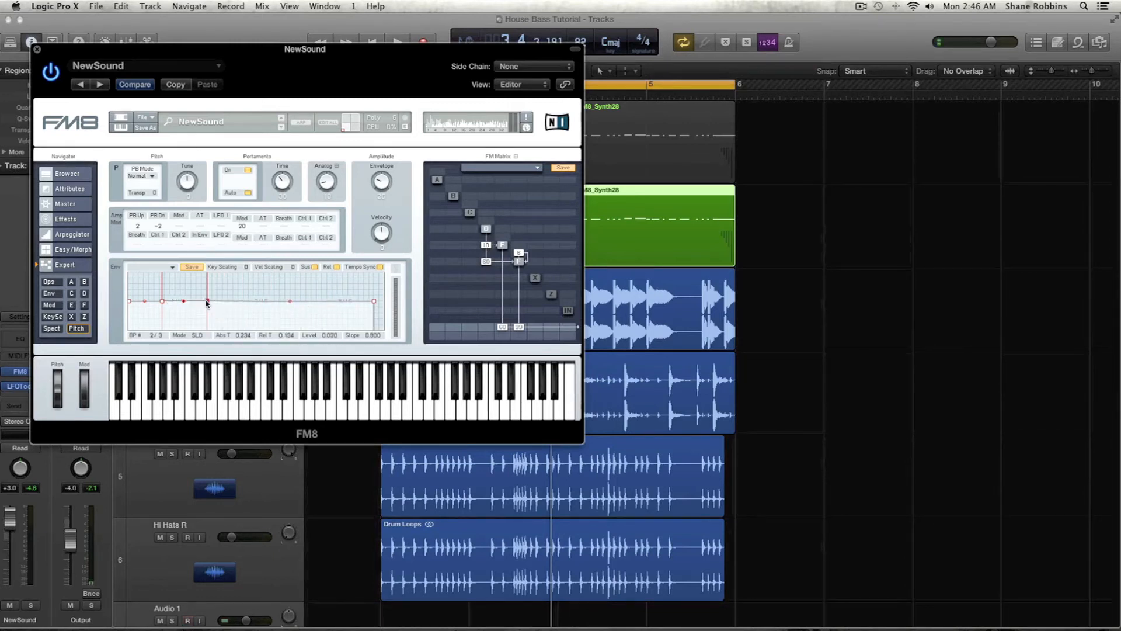
pyautogui.moveTo(373, 304); pyautogui.dragTo(234, 302)
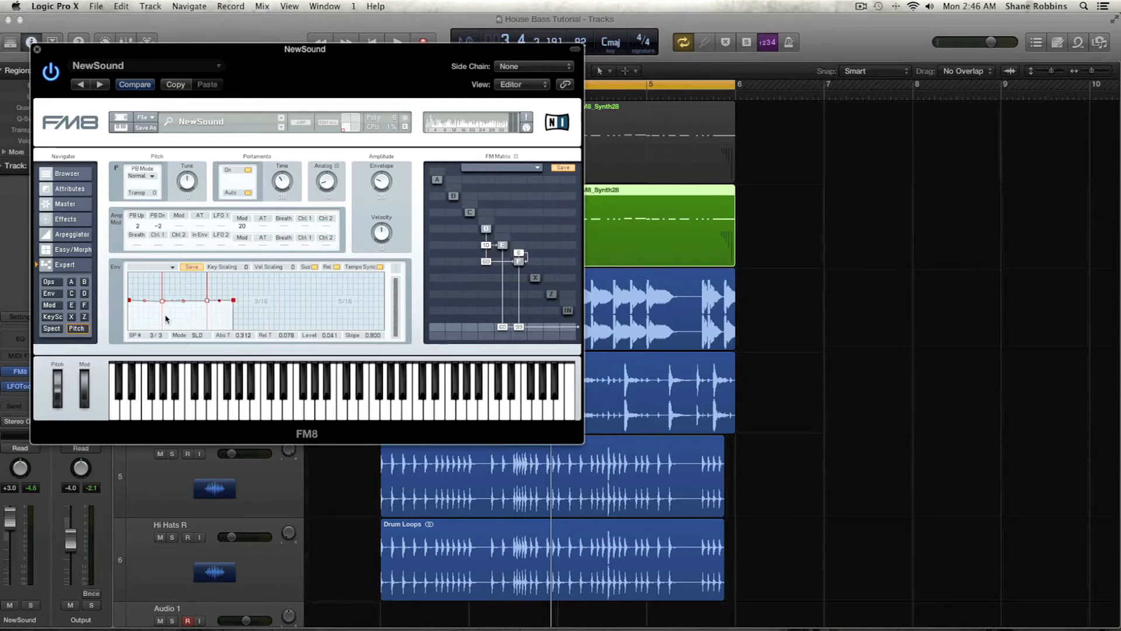
# Step: Shape a rising pitch attack by setting the first envelope point to time 0.001, level -0.818 and slope 0.850, and audition it
pyautogui.click(145, 302)
pyautogui.moveTo(159, 305); pyautogui.dragTo(126, 330)
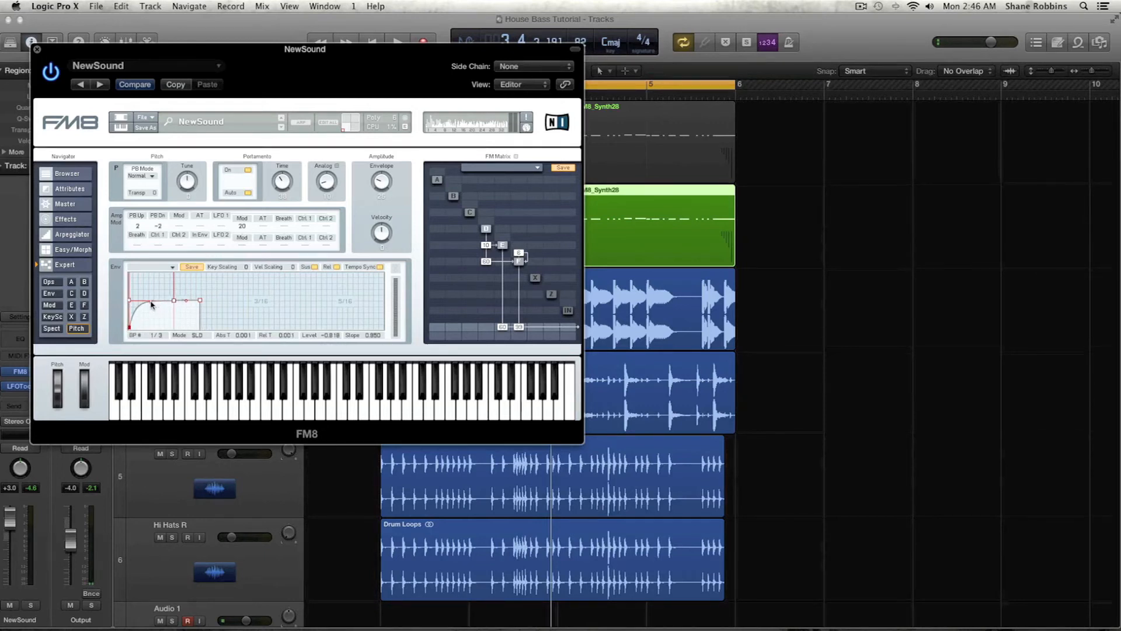
pyautogui.press('space')
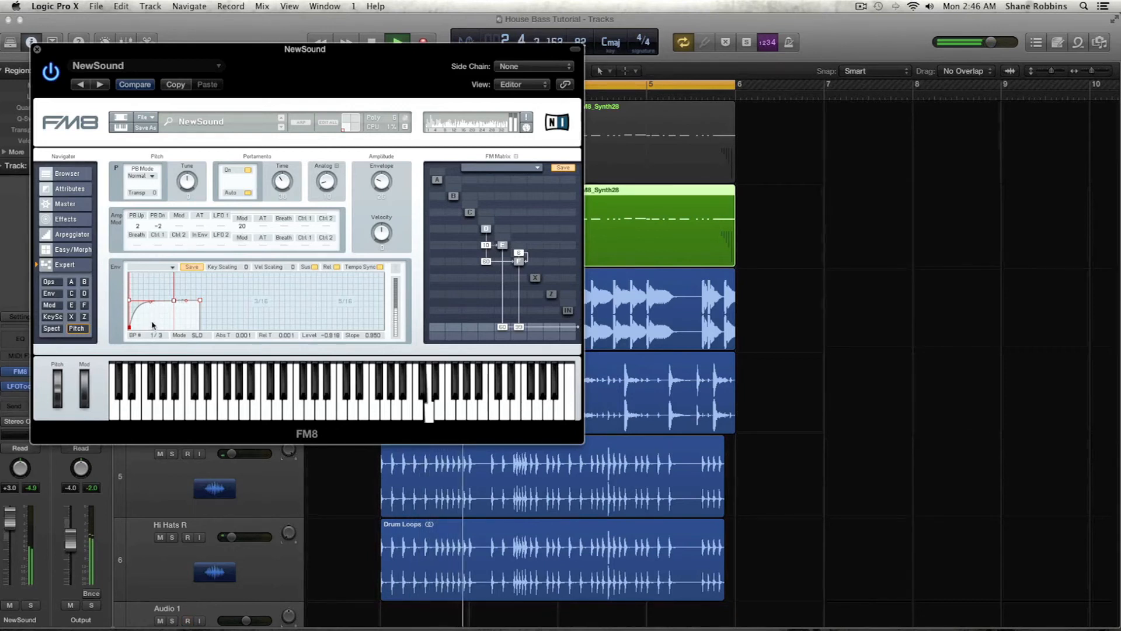
pyautogui.press('space')
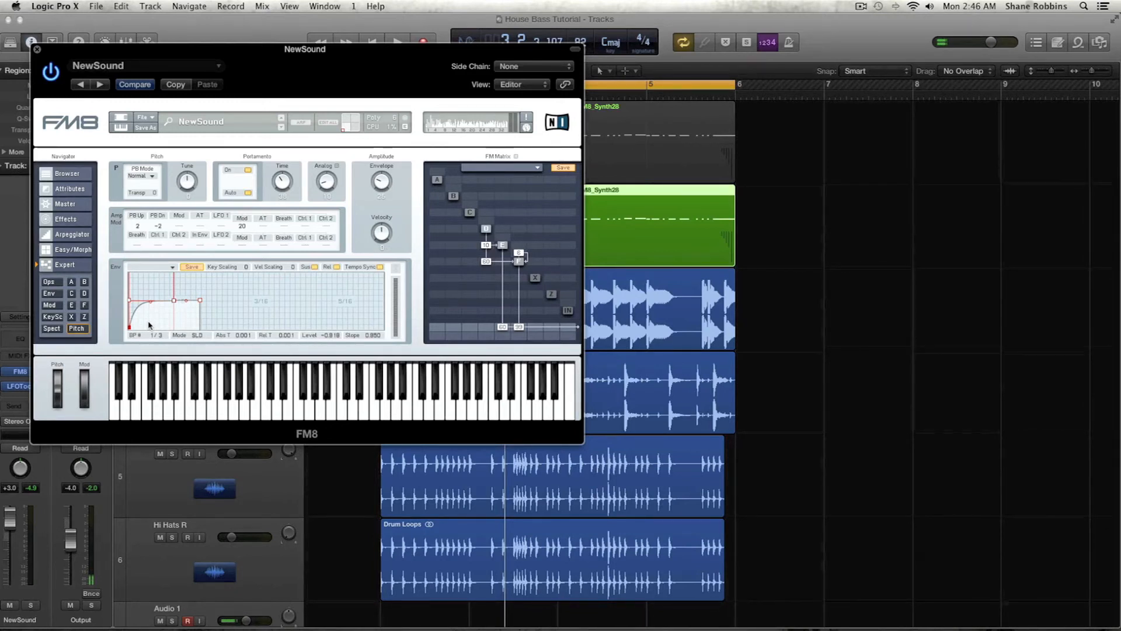
pyautogui.press('space')
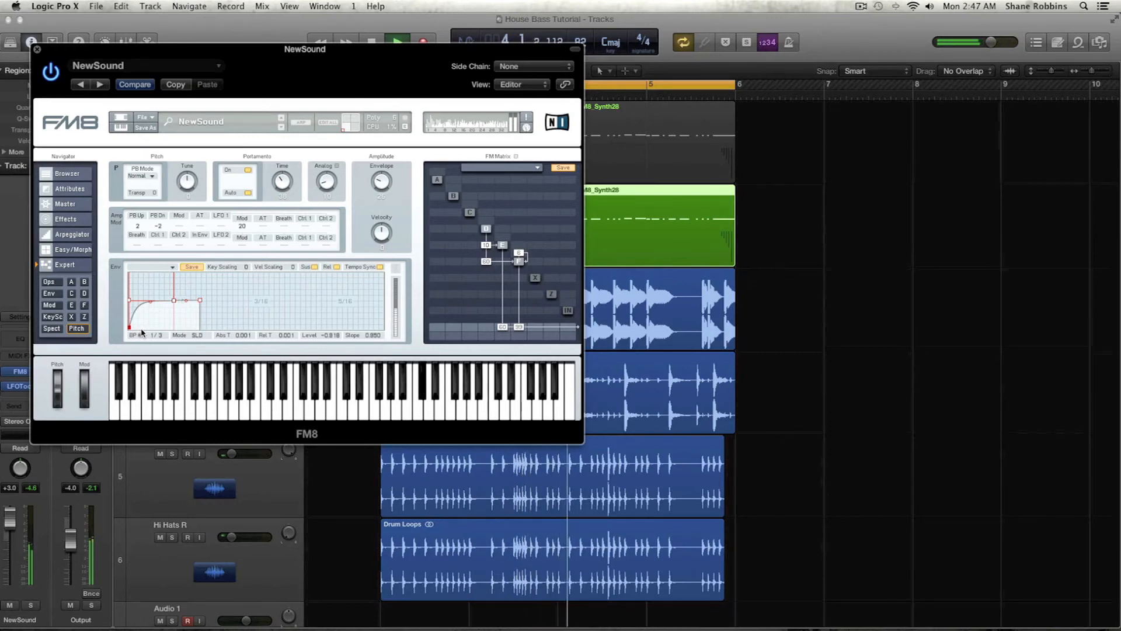
pyautogui.press('space')
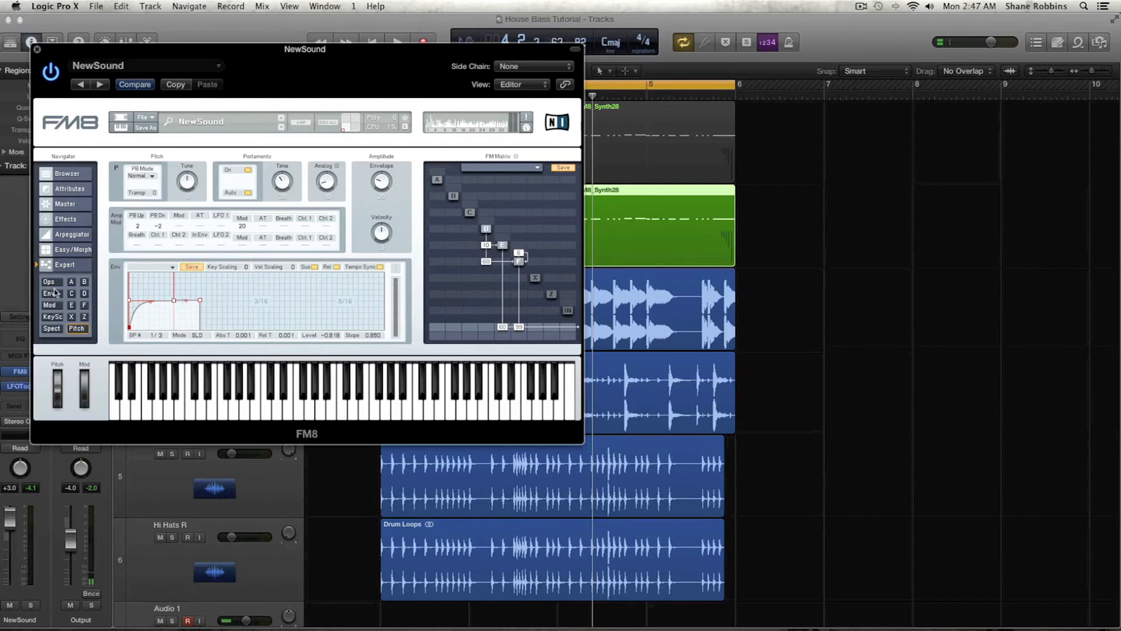
# Step: Show the FM8 modulation matrix, unmute the Vocal Trap Synth FM8 track and audition its first region in solo
pyautogui.click(50, 305)
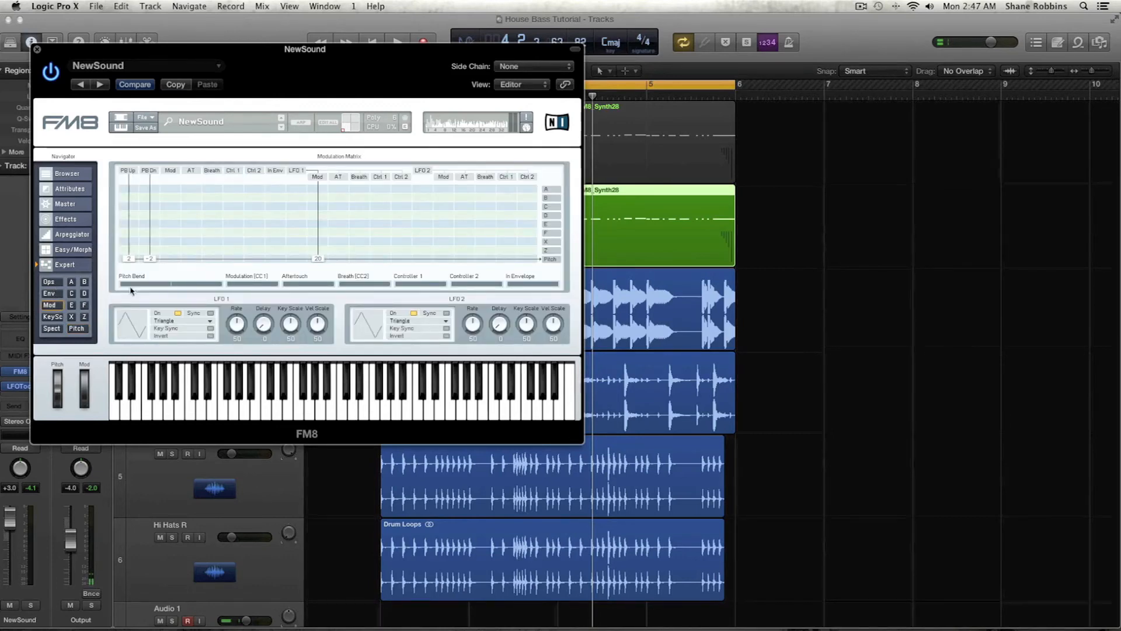
pyautogui.moveTo(70, 57); pyautogui.dragTo(689, 80)
pyautogui.click(510, 125)
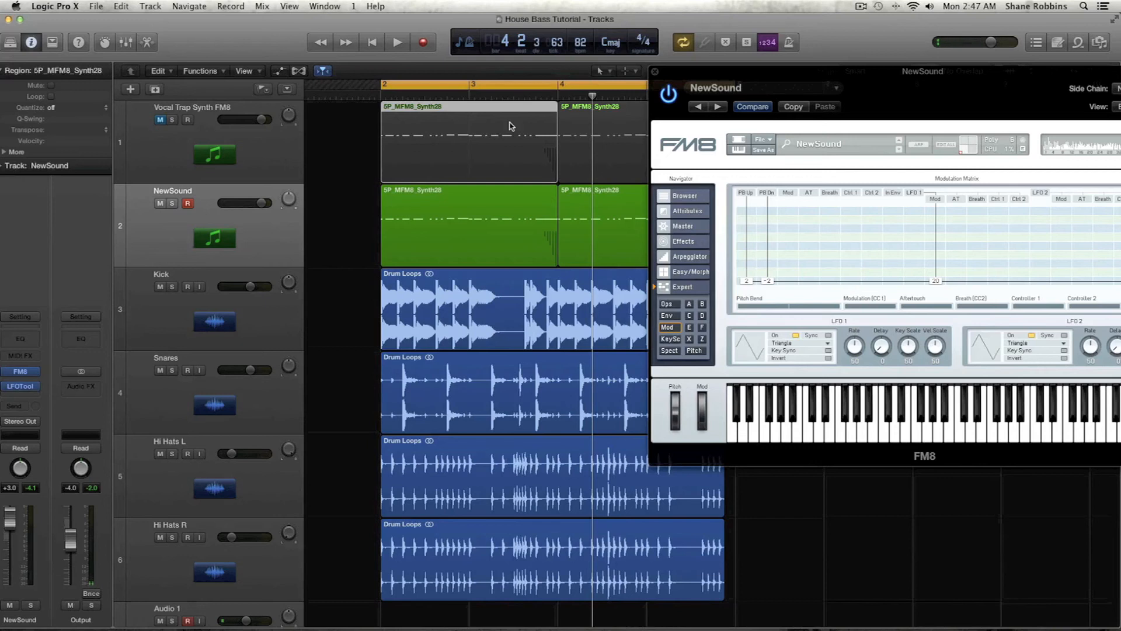
pyautogui.click(162, 119)
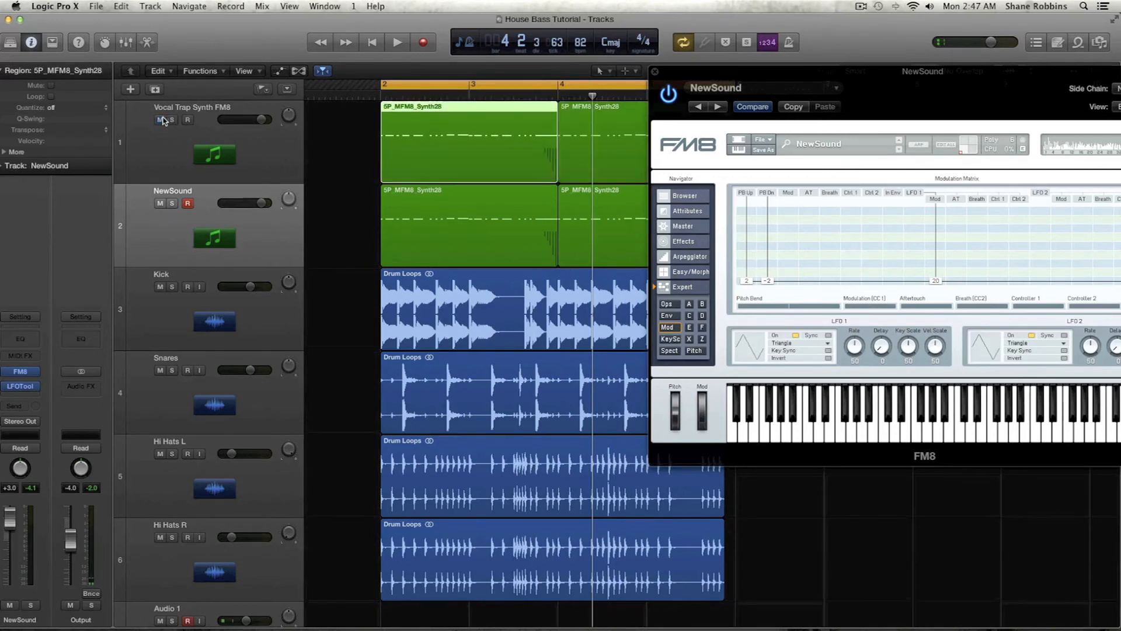
pyautogui.hotkey('ctrl', 's')
pyautogui.press('space')
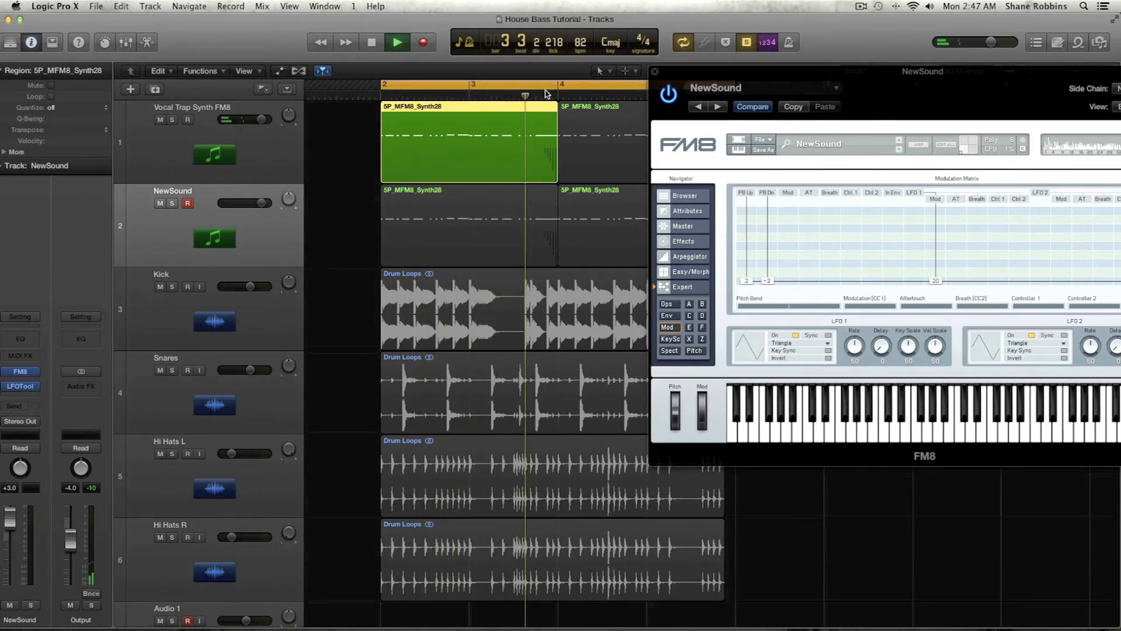
pyautogui.press('space')
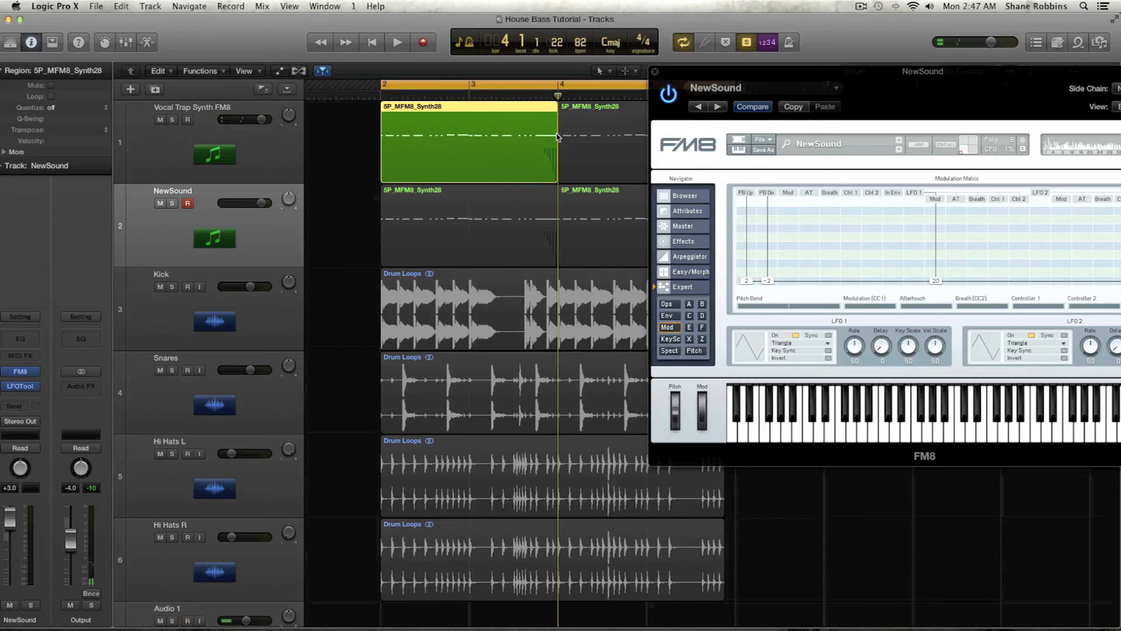
# Step: Audition the first NewSound region in solo from bar 3 with cycle mode off, for comparison with the original
pyautogui.click(473, 216)
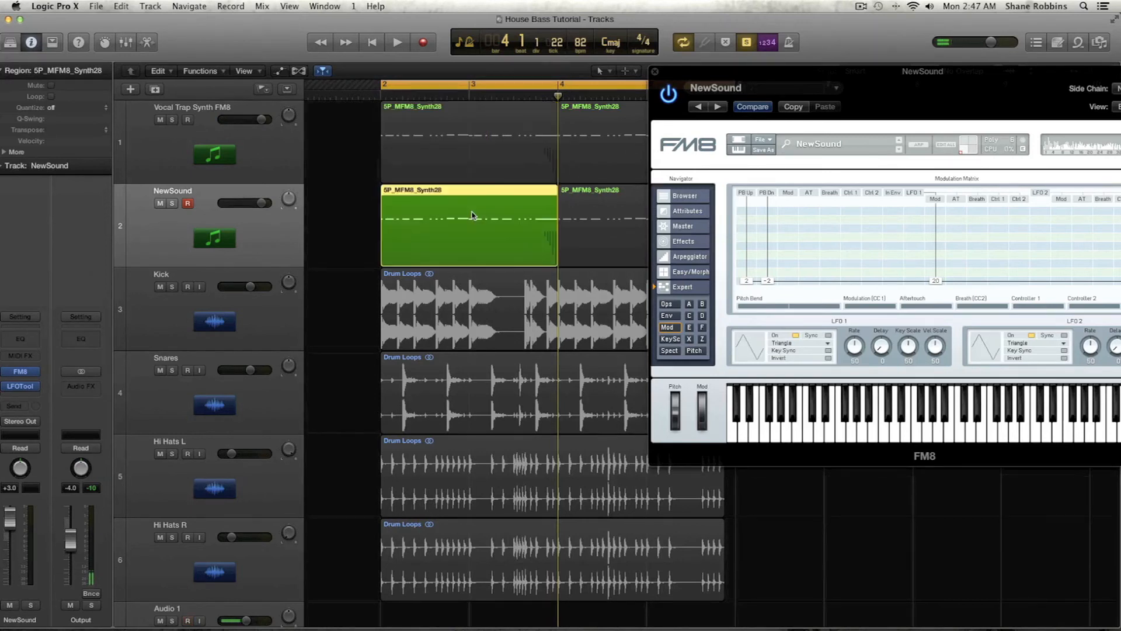
pyautogui.click(528, 84)
pyautogui.click(533, 95)
pyautogui.press('space')
pyautogui.press('space')
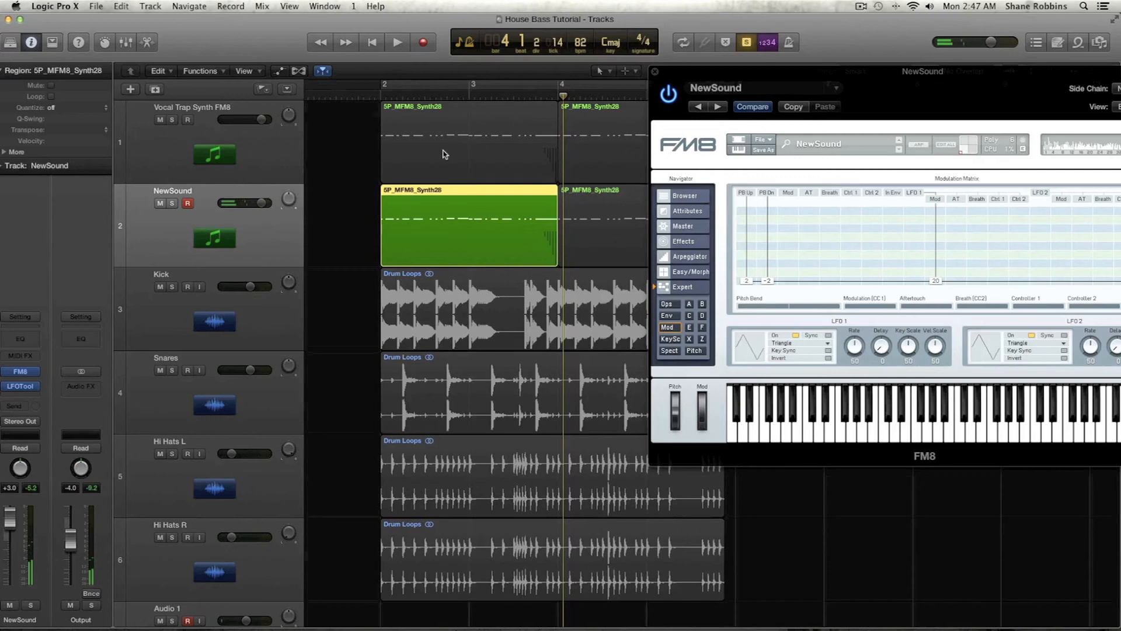
# Step: Mute both regions on the Vocal Trap Synth FM8 track and reselect the NewSound track
pyautogui.click(286, 163)
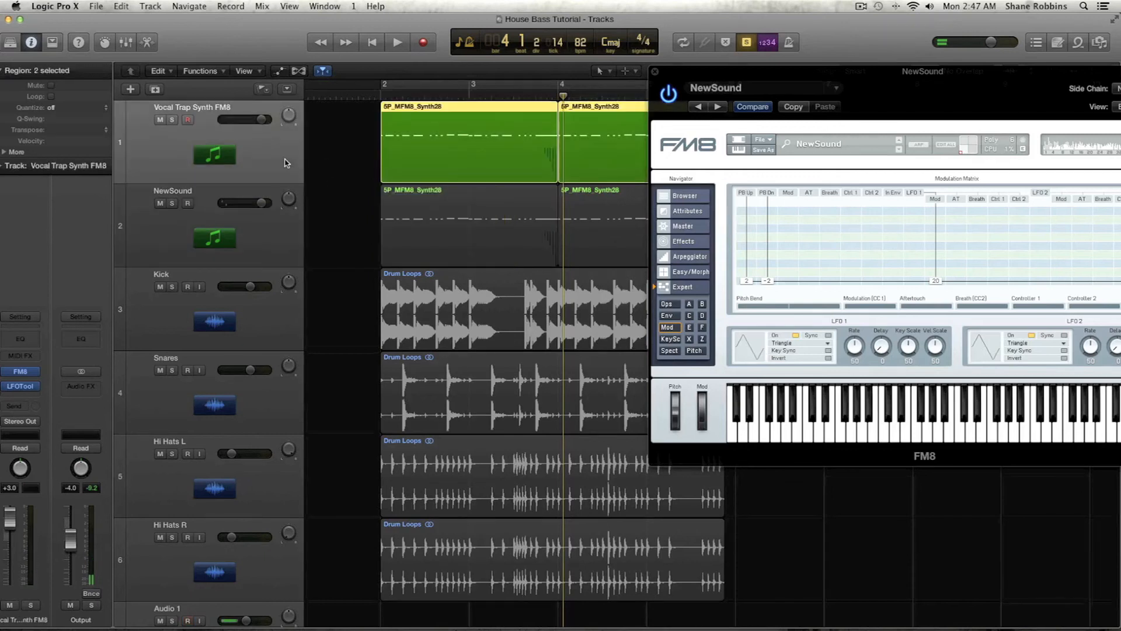
pyautogui.click(268, 228)
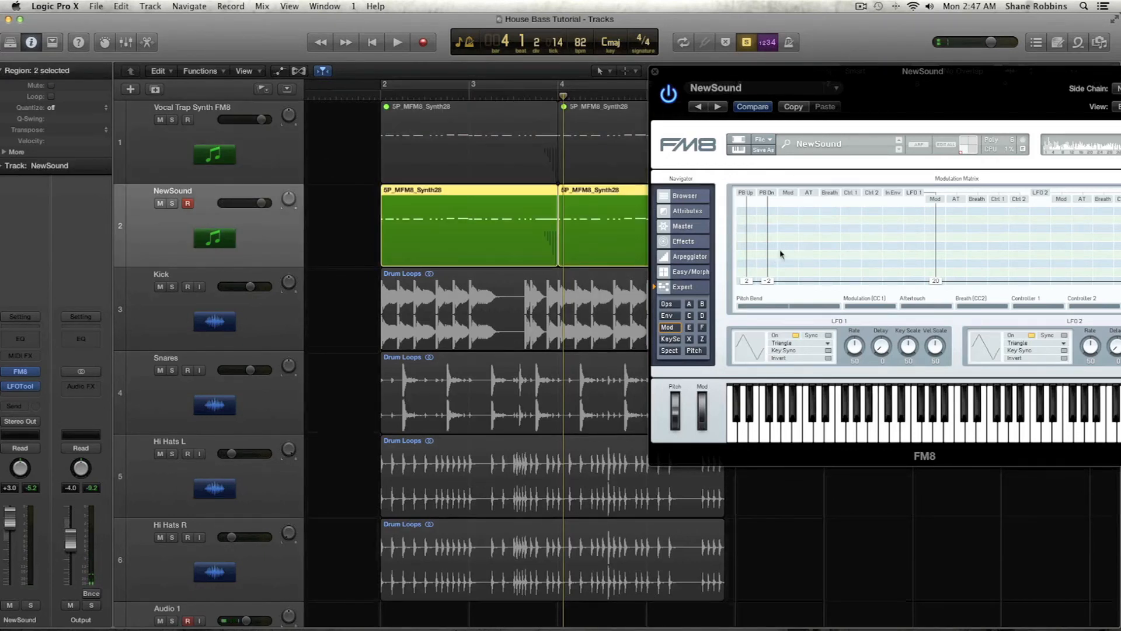
# Step: Set the pitch modulation to 11 for pitch bend up and -11 for pitch bend down, and audition the soloed regions
pyautogui.moveTo(767, 283); pyautogui.dragTo(755, 284)
pyautogui.moveTo(751, 277); pyautogui.dragTo(751, 278)
pyautogui.doubleClick(750, 280)
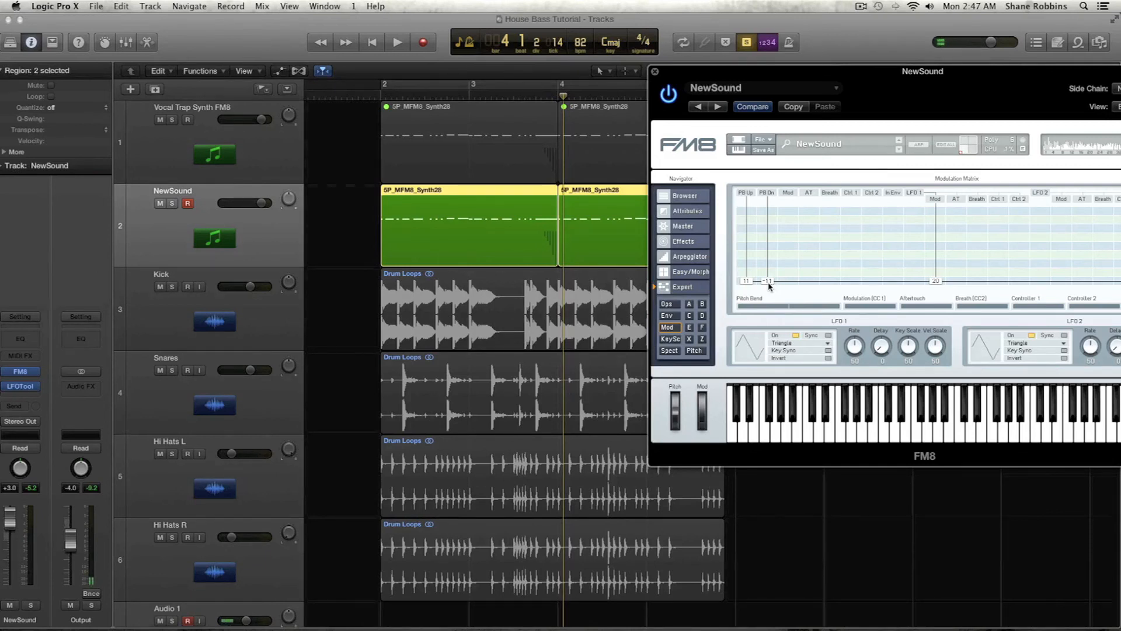
pyautogui.click(524, 97)
pyautogui.press('space')
pyautogui.press('space')
# Step: Turn cycle mode back on, end solo mode and audition the new synth with the drums
pyautogui.click(471, 86)
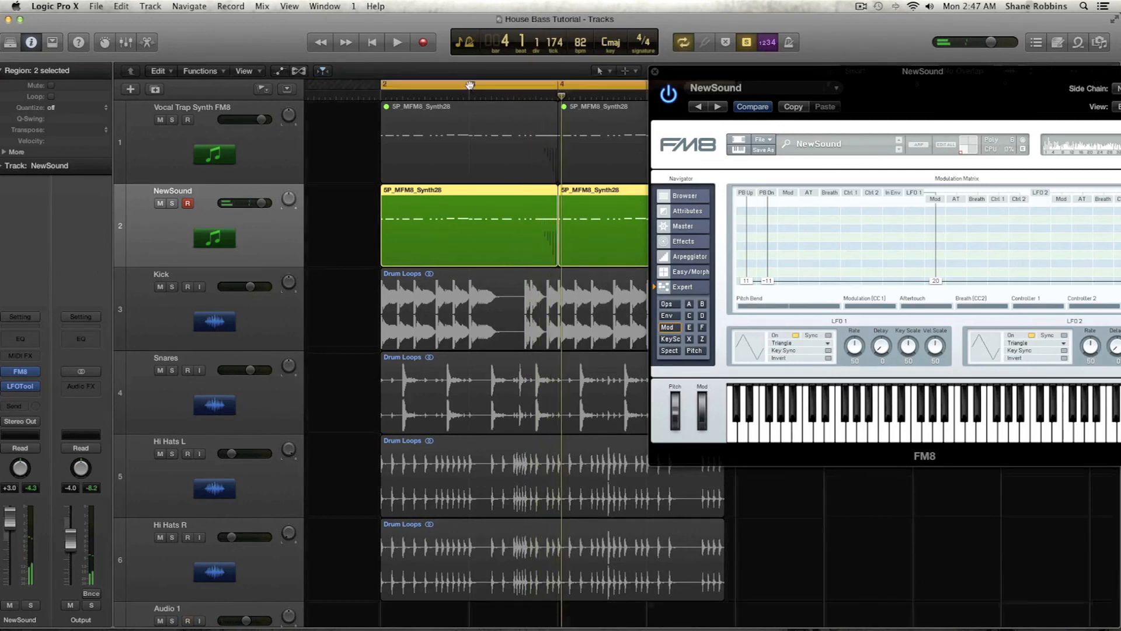
pyautogui.hotkey('ctrl', 's')
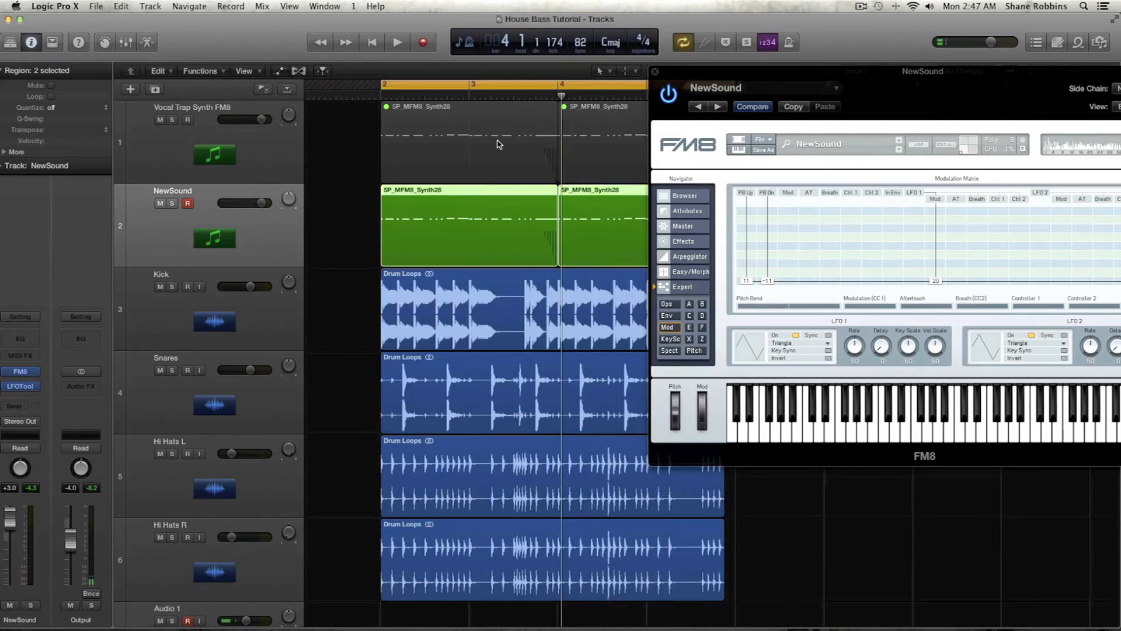
pyautogui.press('space')
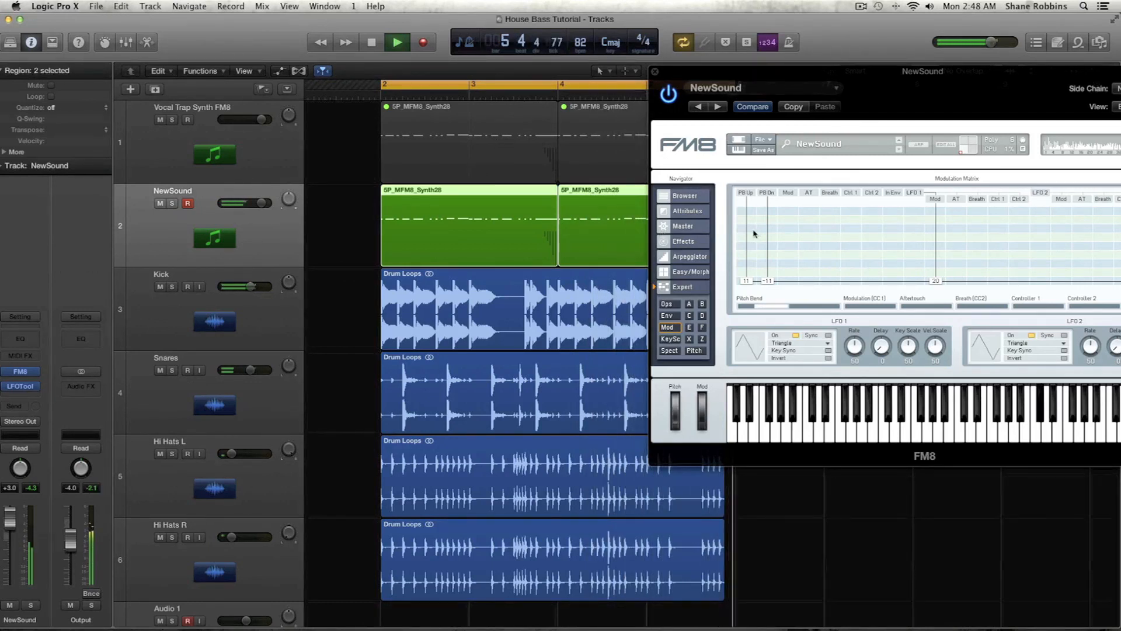
pyautogui.press('space')
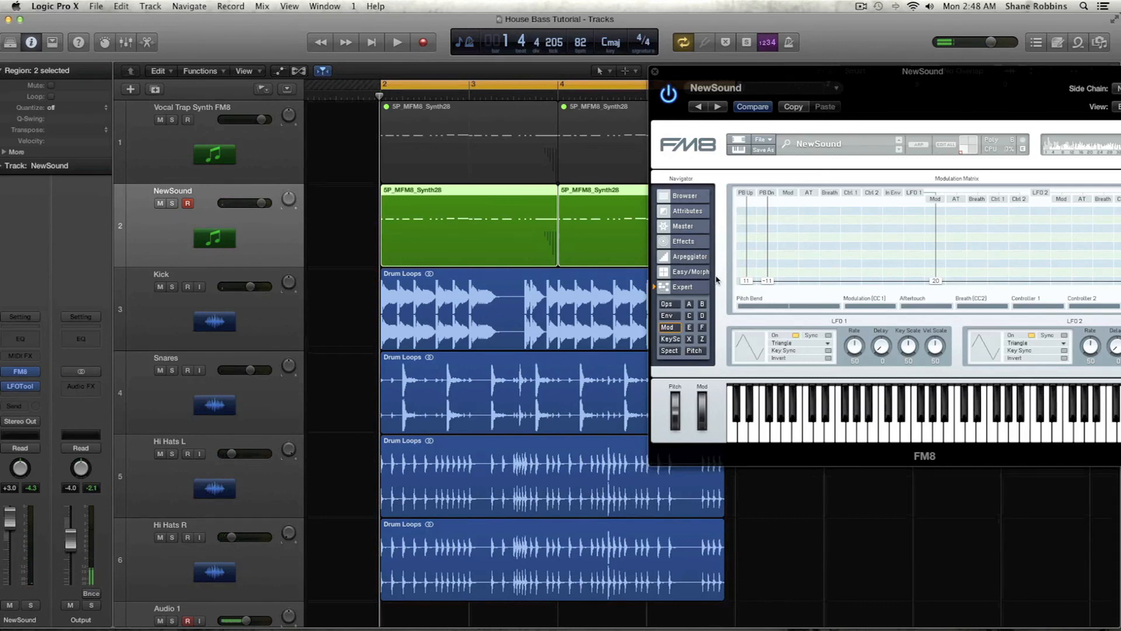
pyautogui.moveTo(809, 71); pyautogui.dragTo(520, 10)
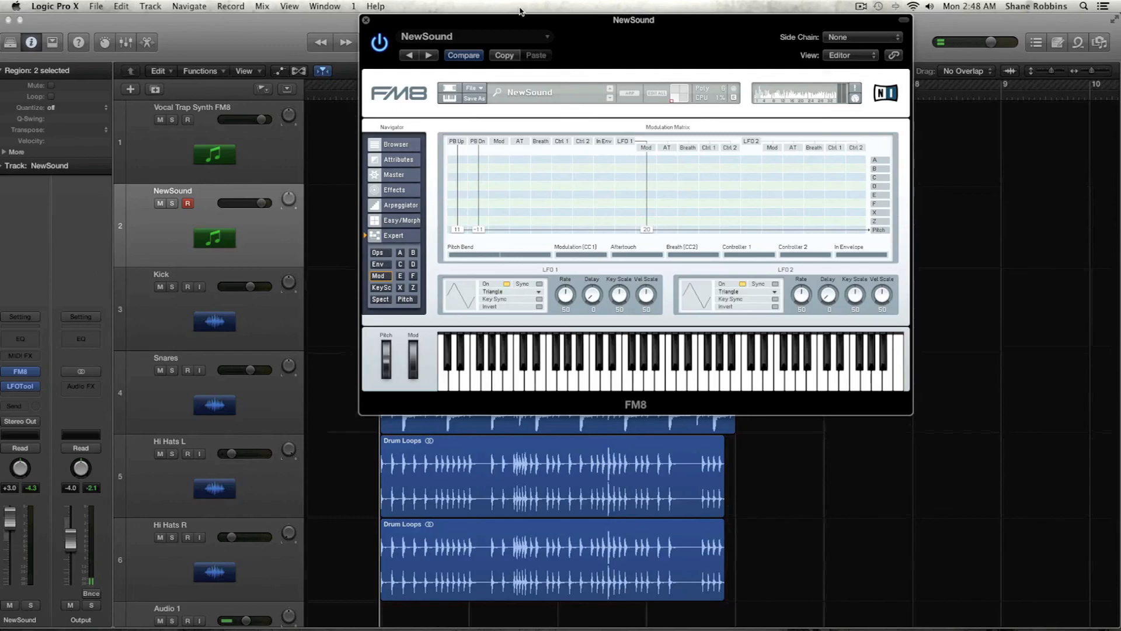